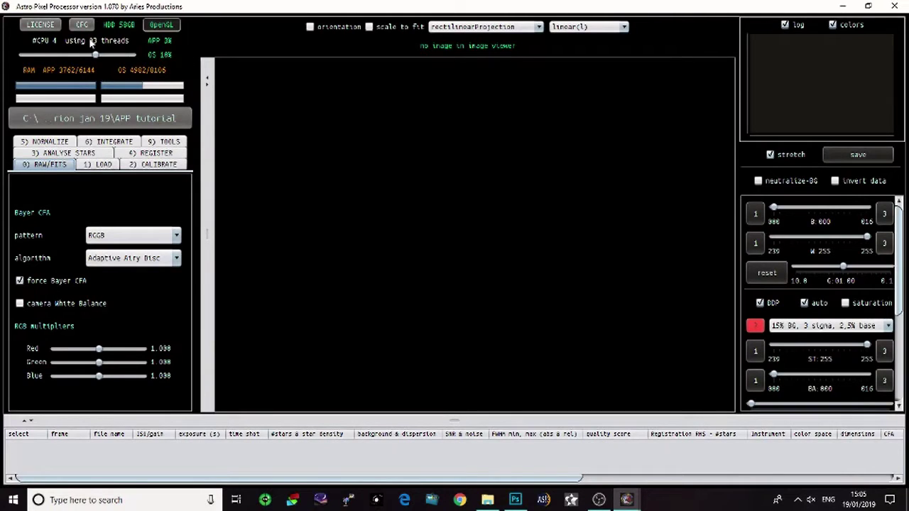
- Read the CPU threads help text and locate the CFG configuration button
mouse_move(90, 43)
mouse_move(124, 41)
- Keep 6 GB as the RAM limit in the configuration settings and confirm
click(84, 26)
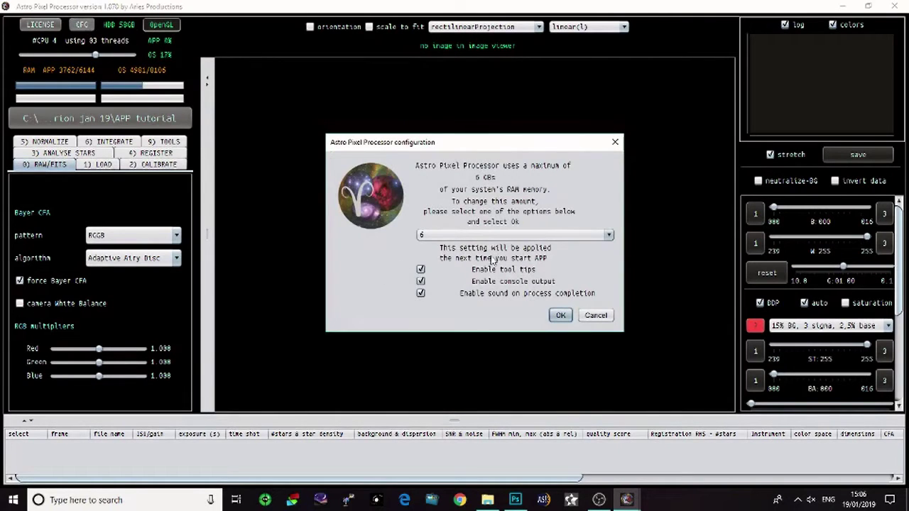
click(511, 238)
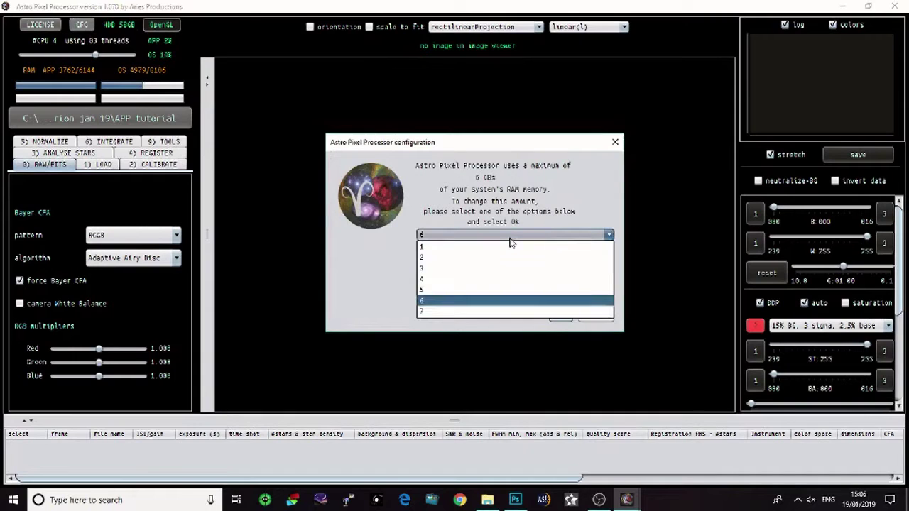
click(512, 301)
click(597, 315)
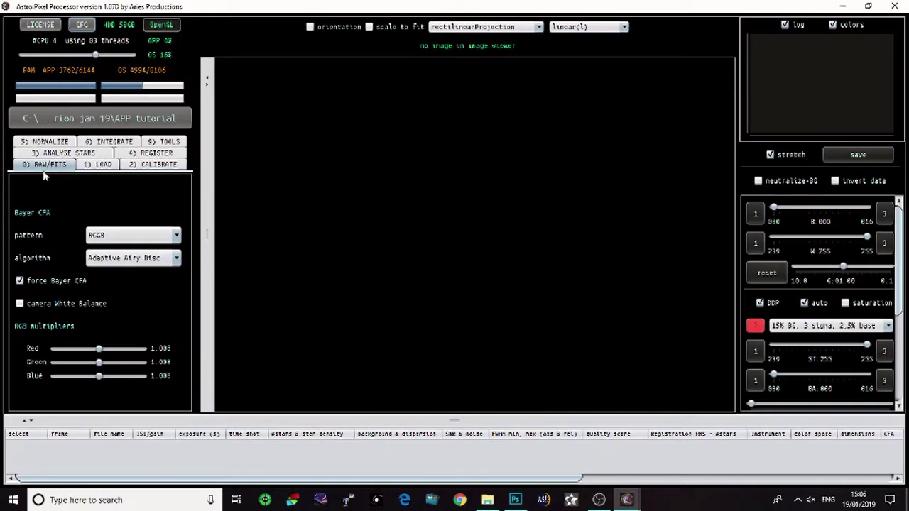
- Set the Bayer pattern to supported, uncheck force Bayer CFA, then return the pattern to RGGB
click(144, 240)
click(148, 249)
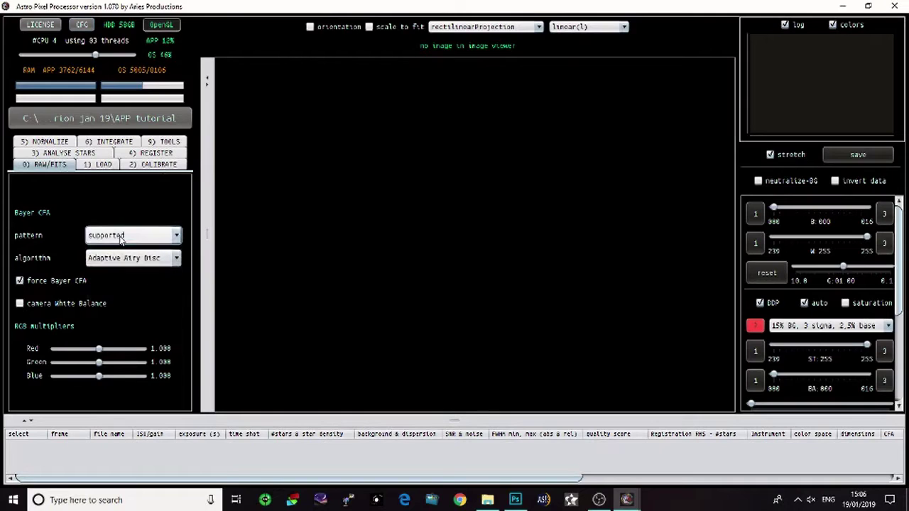
click(20, 281)
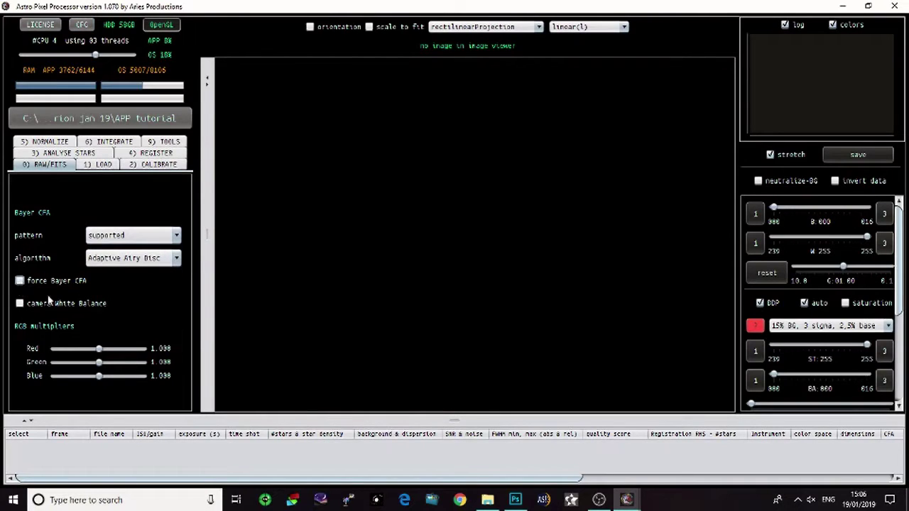
click(122, 239)
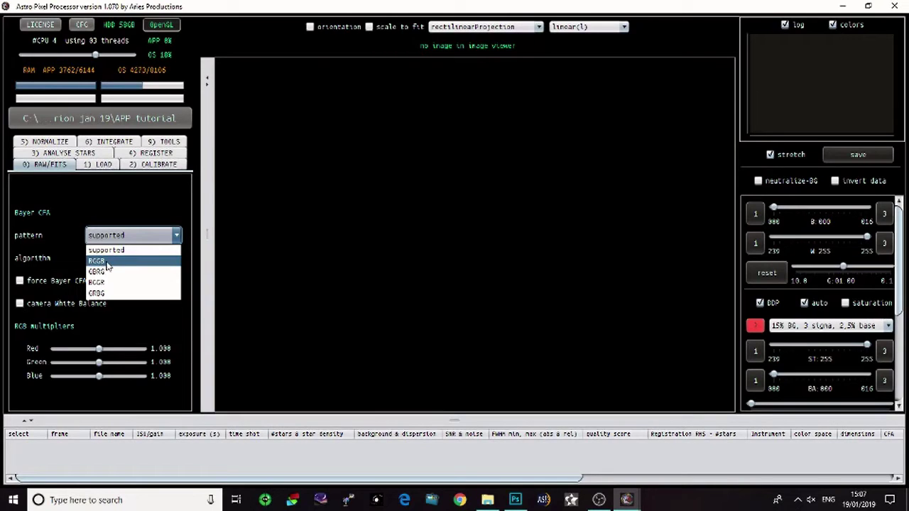
click(108, 262)
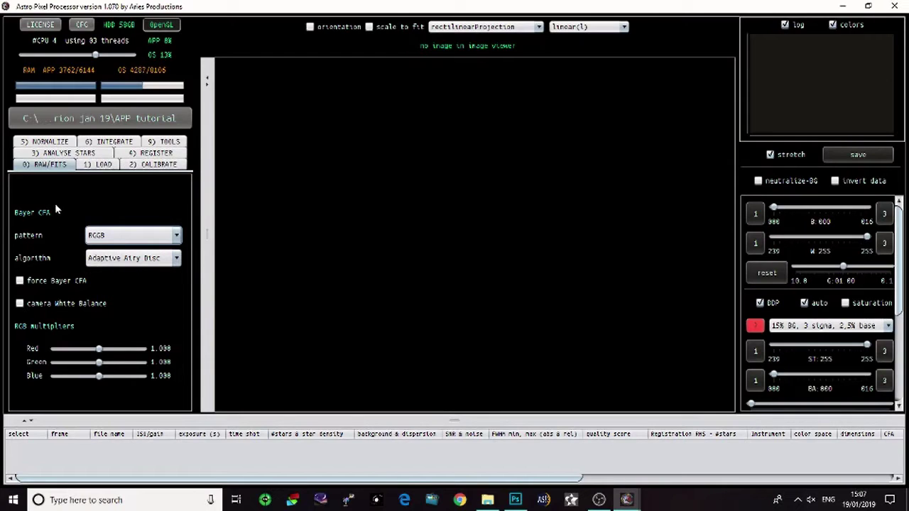
click(117, 235)
- Keep RGGB as the Bayer pattern and re-enable force Bayer CFA
click(105, 261)
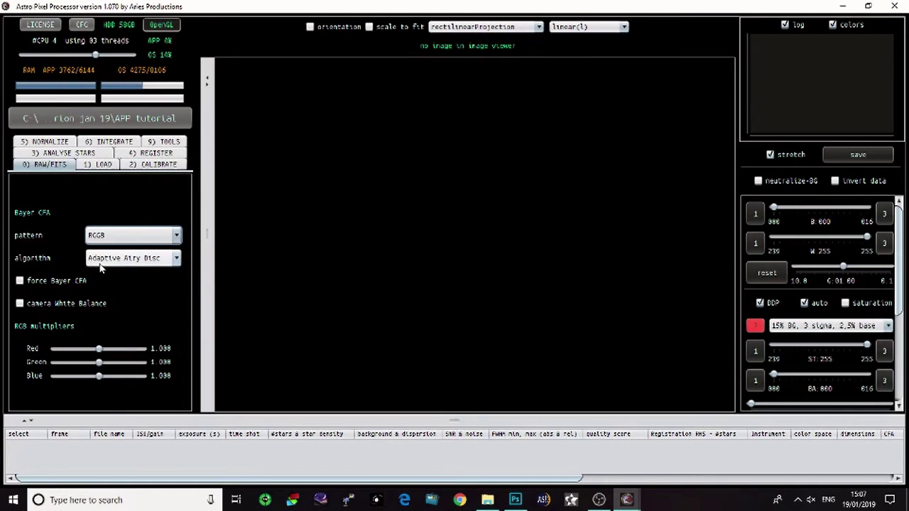
mouse_move(101, 268)
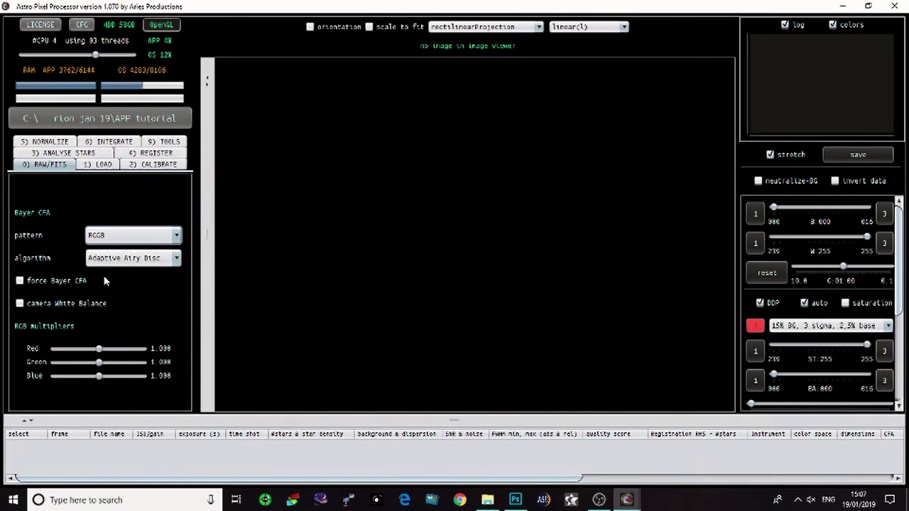
click(20, 281)
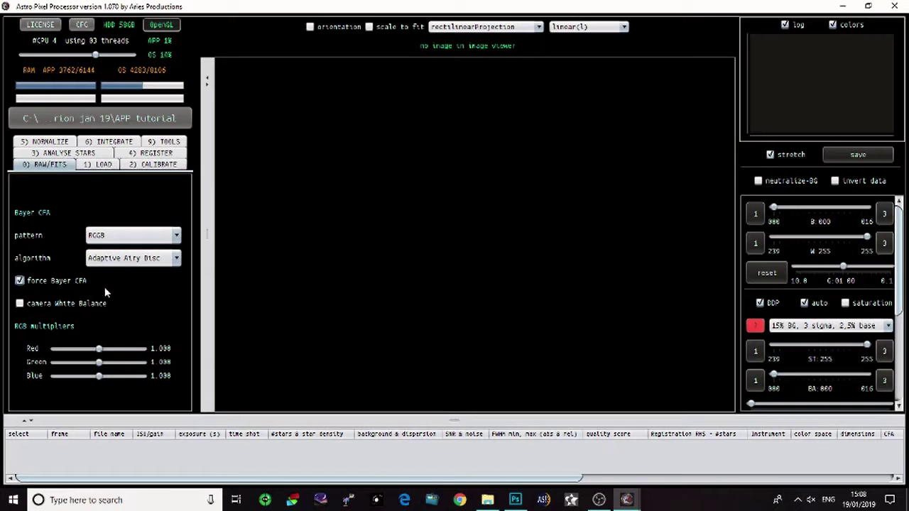
- Keep APP tutorial as the project's working directory
click(98, 167)
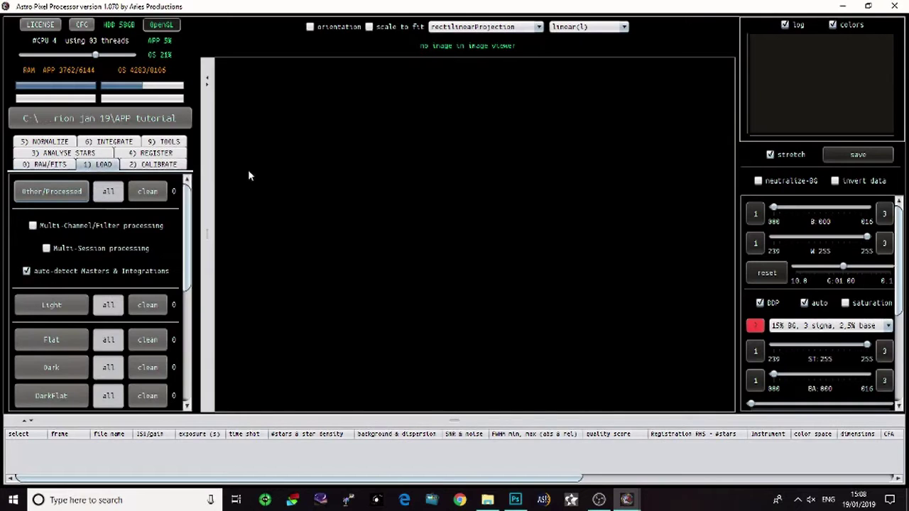
click(102, 119)
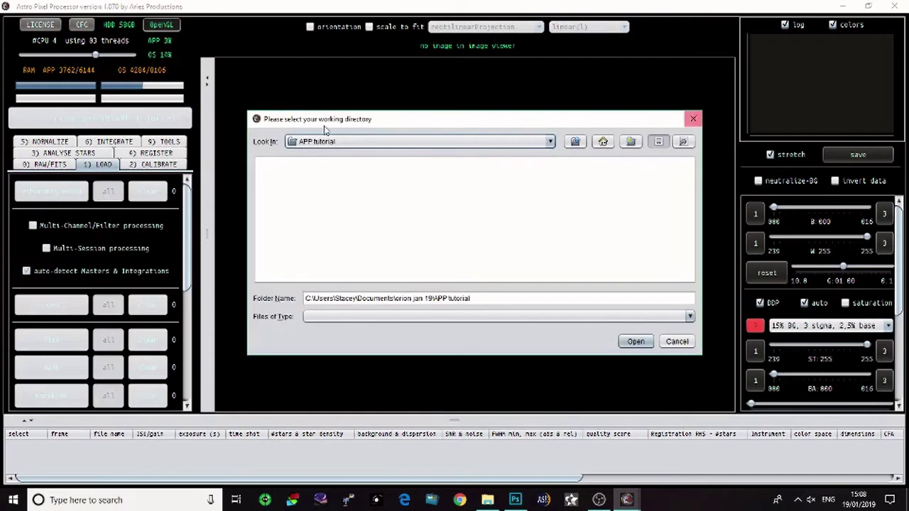
click(694, 121)
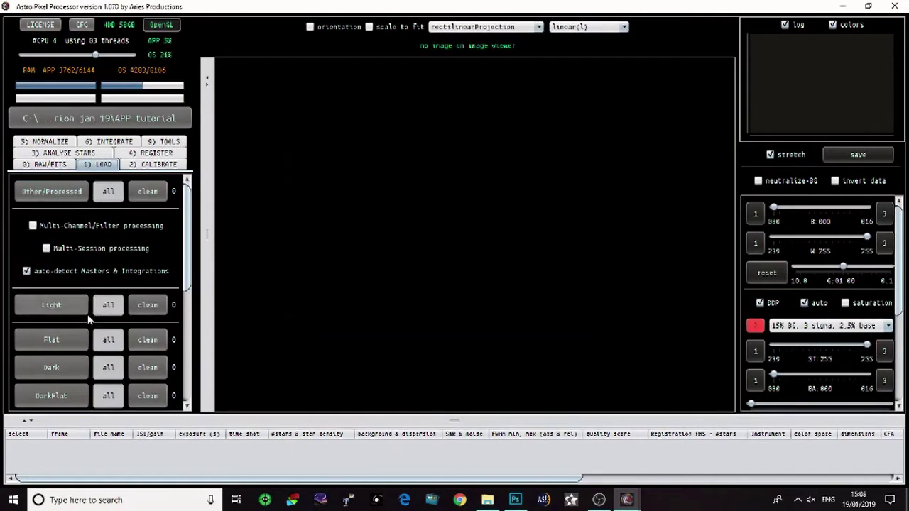
- Load all light frames from Documents\orion jan 19\lights as Light frames
click(50, 307)
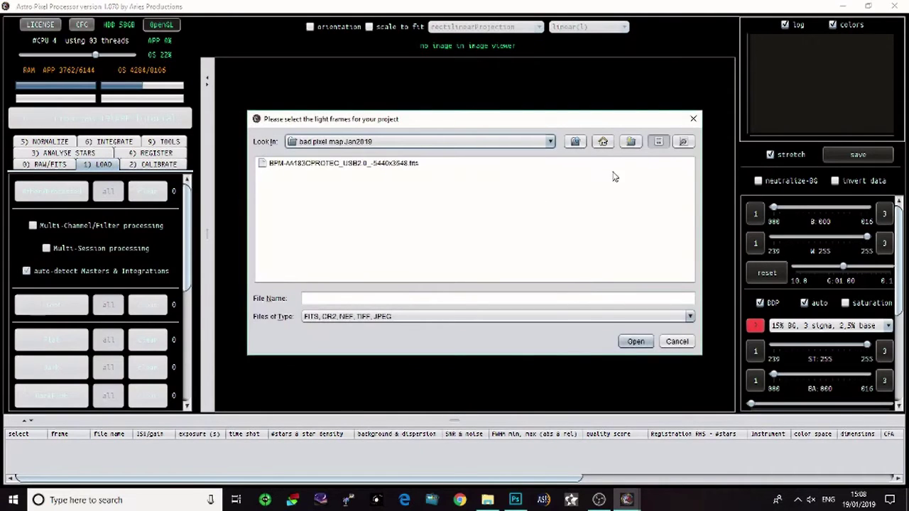
click(576, 142)
click(550, 142)
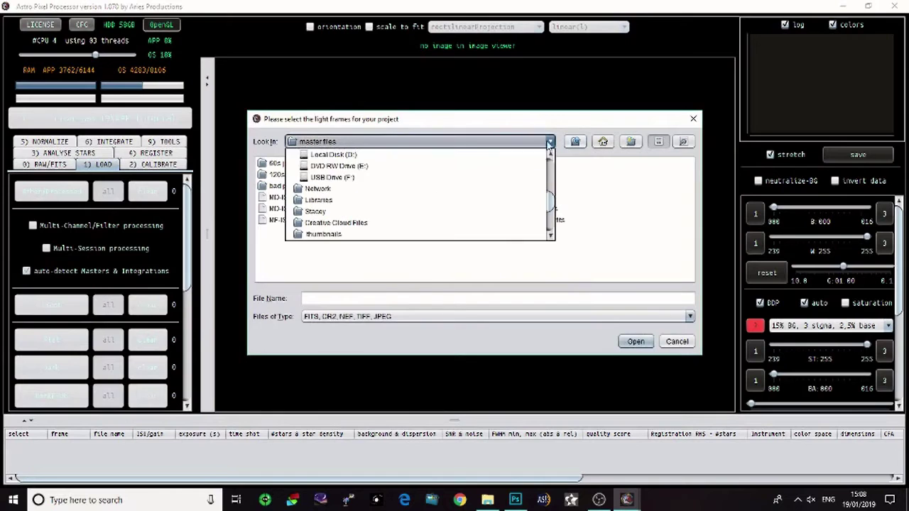
scroll(416, 206, up, 1)
click(348, 166)
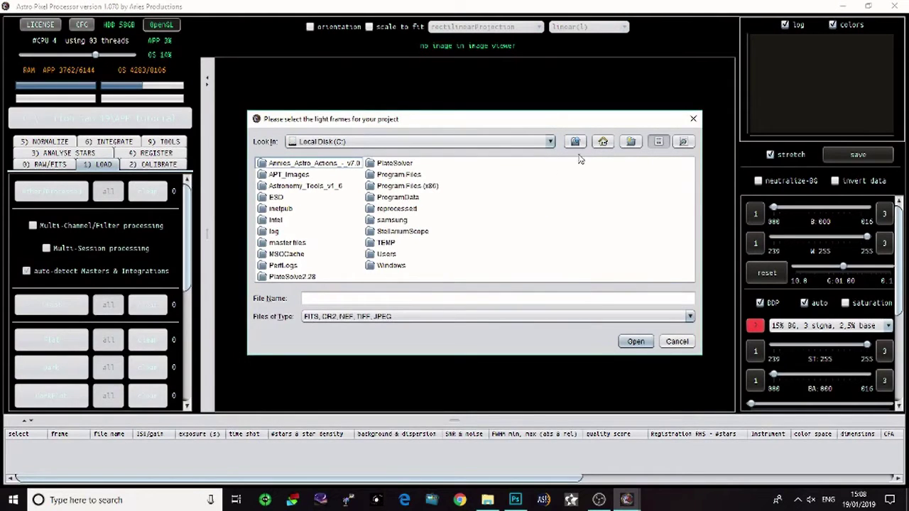
click(575, 142)
double_click(287, 186)
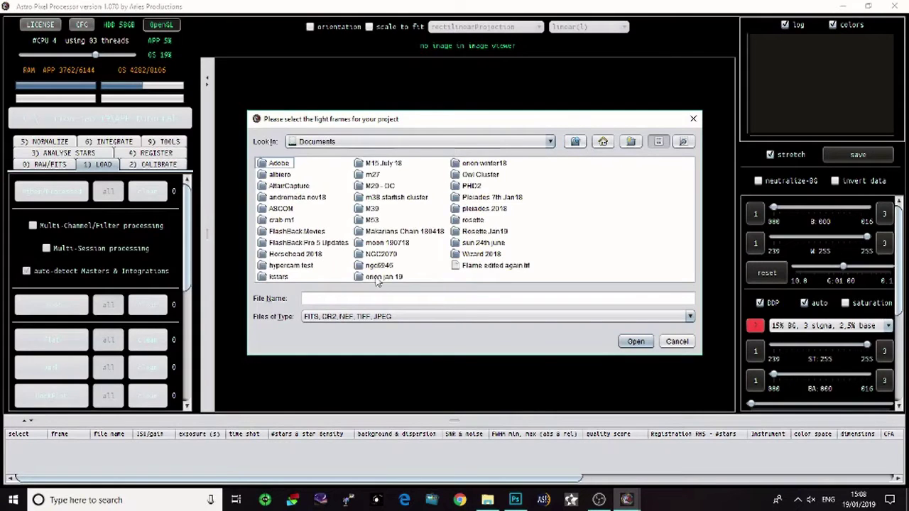
double_click(376, 277)
double_click(275, 174)
key(ctrl+a)
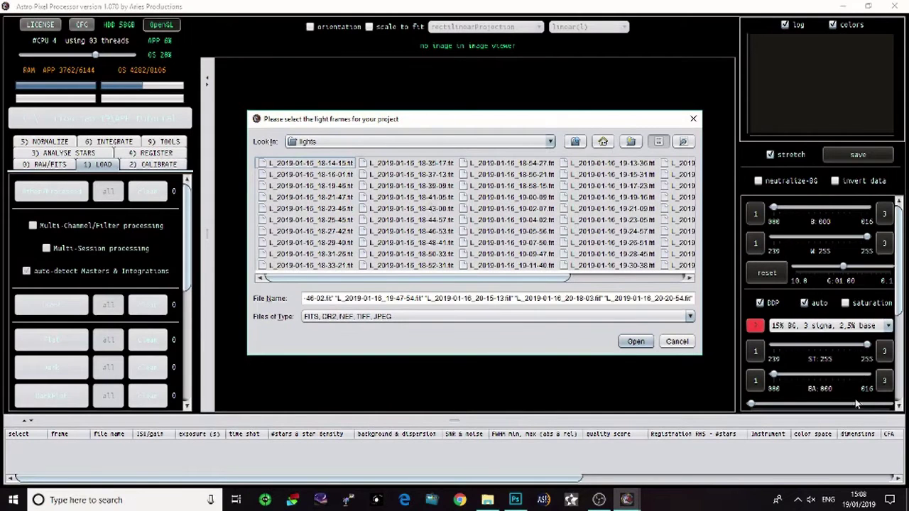
click(635, 342)
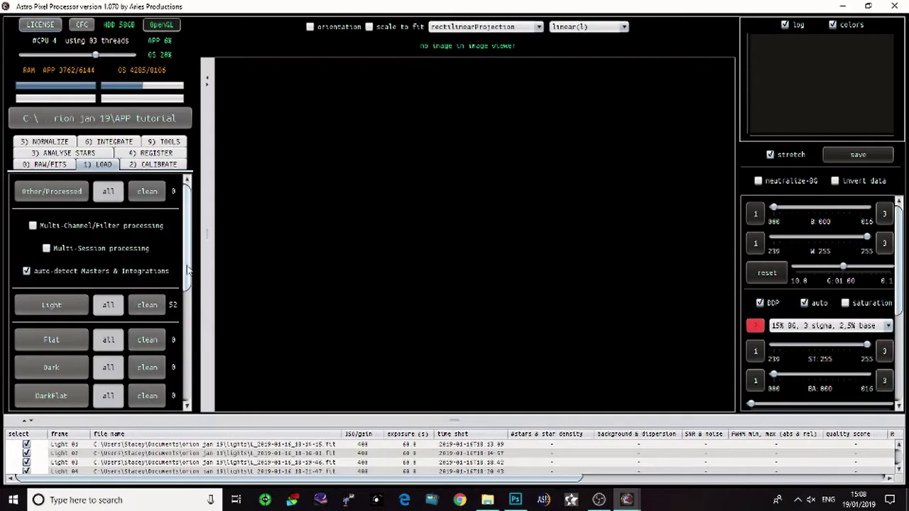
- Load the master flat and the 60 s master dark from C:\masterfiles
scroll(188, 292, down, 1)
drag(188, 292, 190, 306)
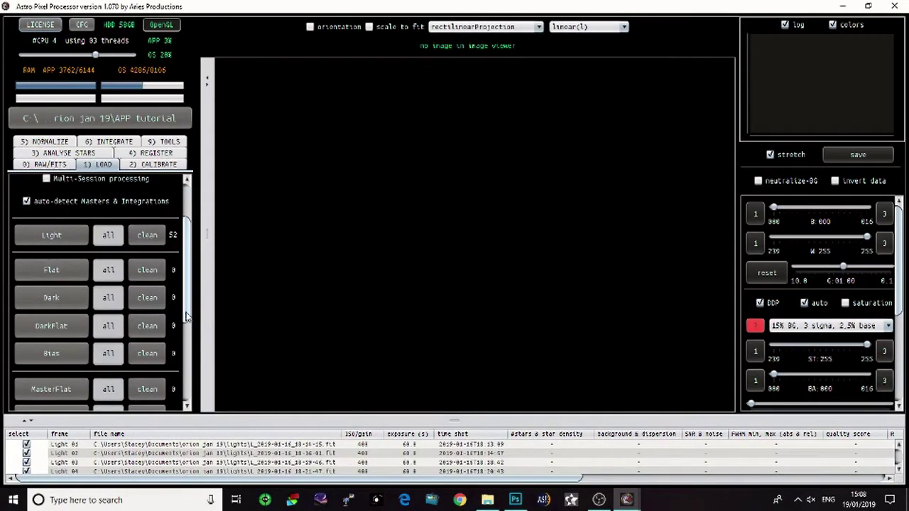
scroll(184, 334, down, 2)
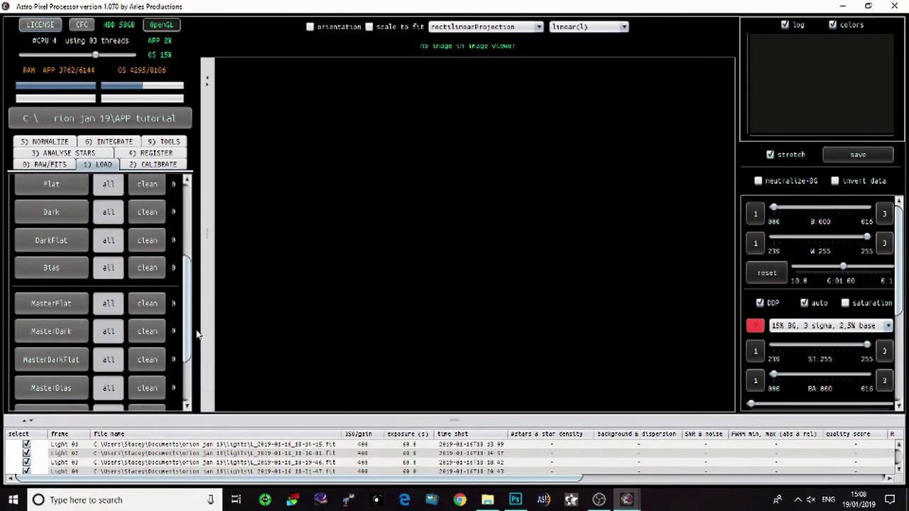
scroll(192, 330, down, 2)
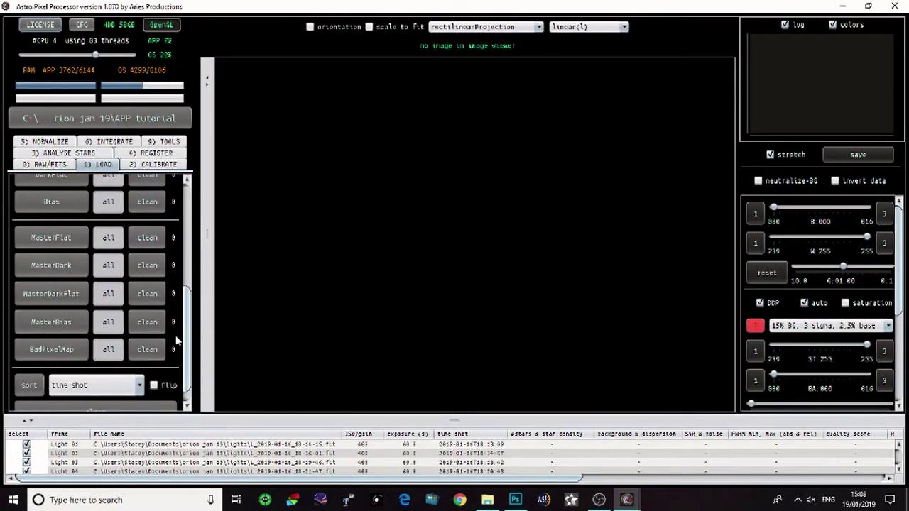
scroll(53, 266, up, 1)
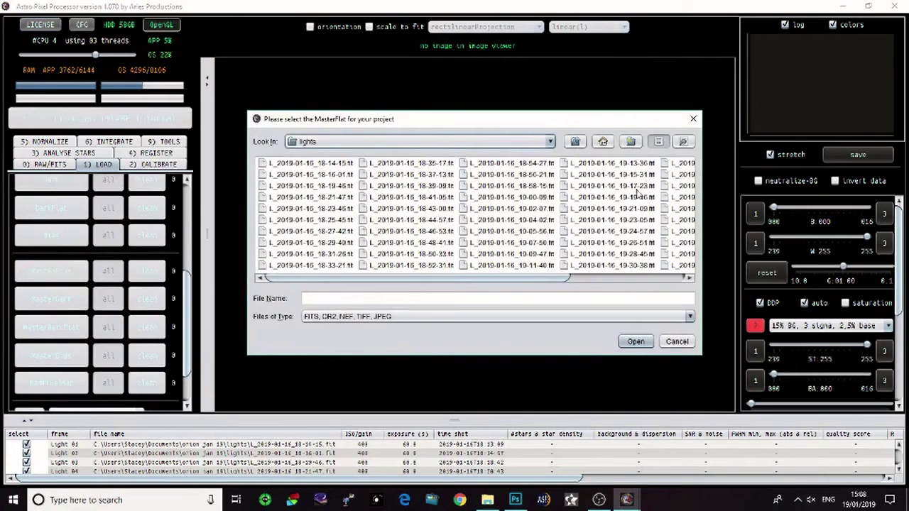
click(576, 143)
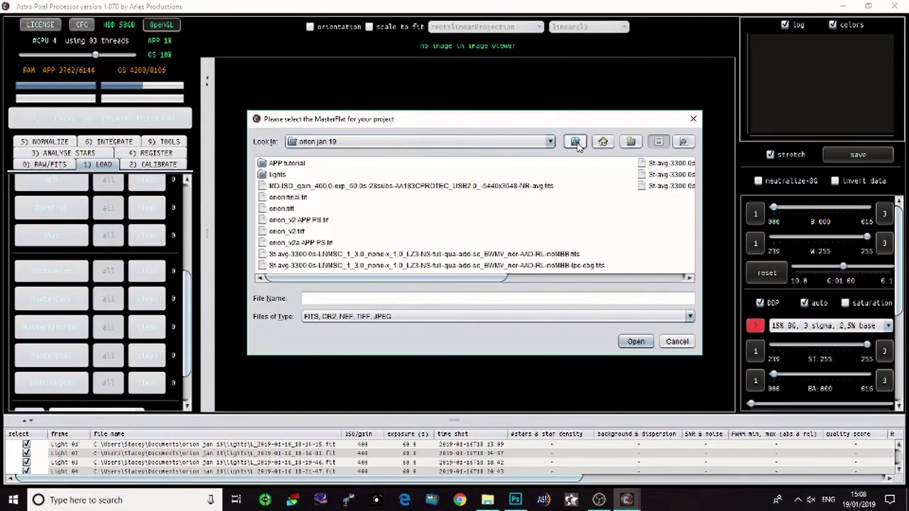
click(577, 143)
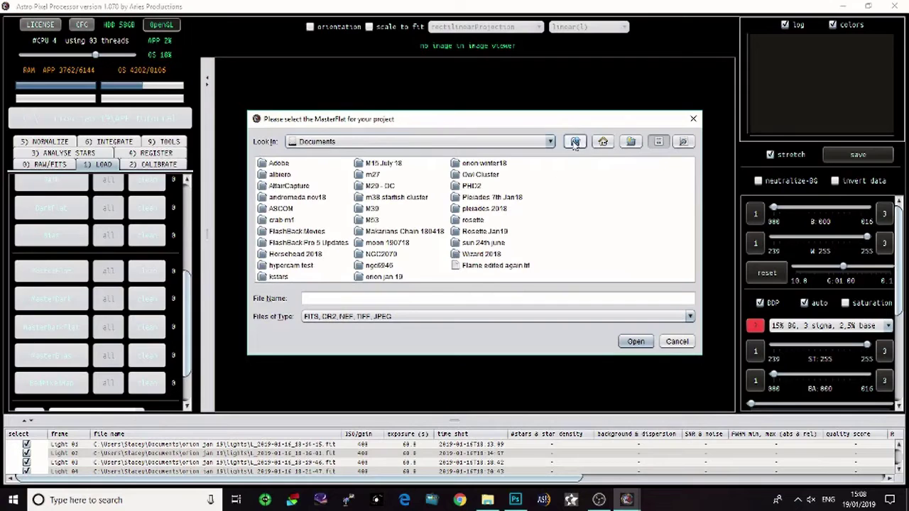
click(576, 143)
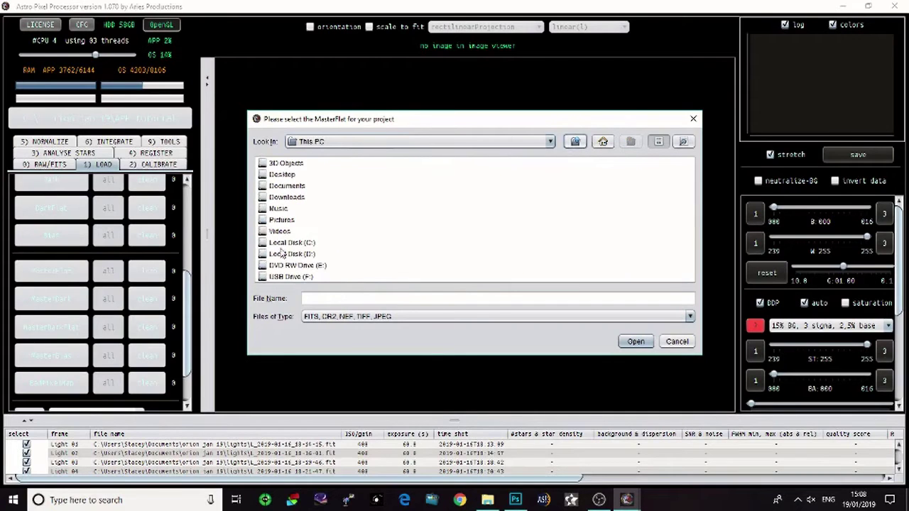
click(283, 246)
double_click(286, 246)
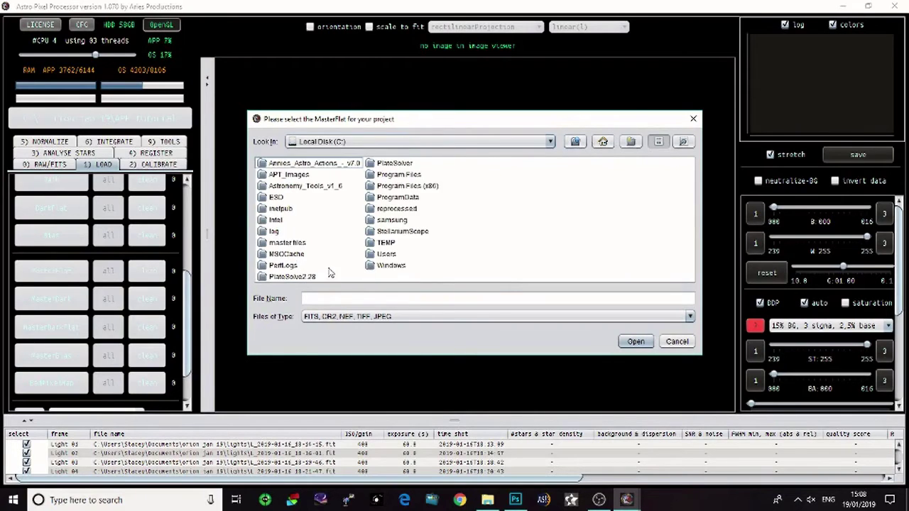
double_click(288, 242)
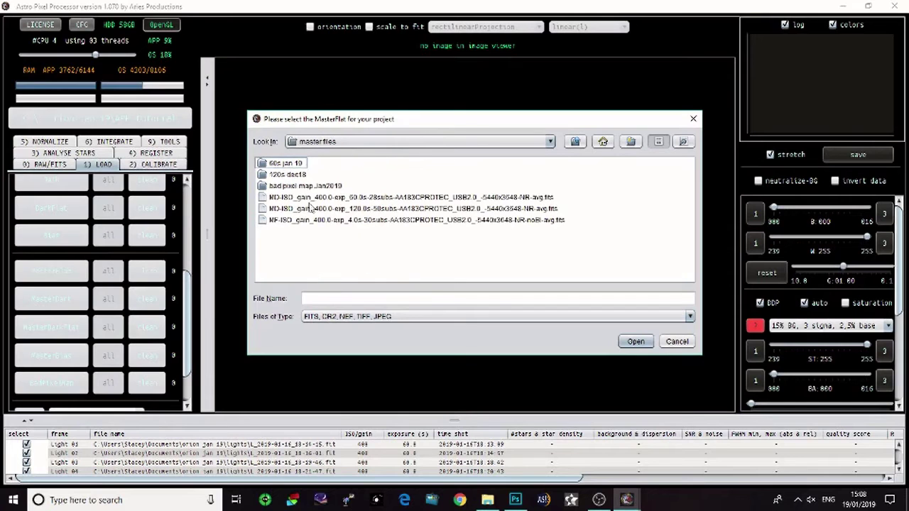
click(296, 220)
click(636, 342)
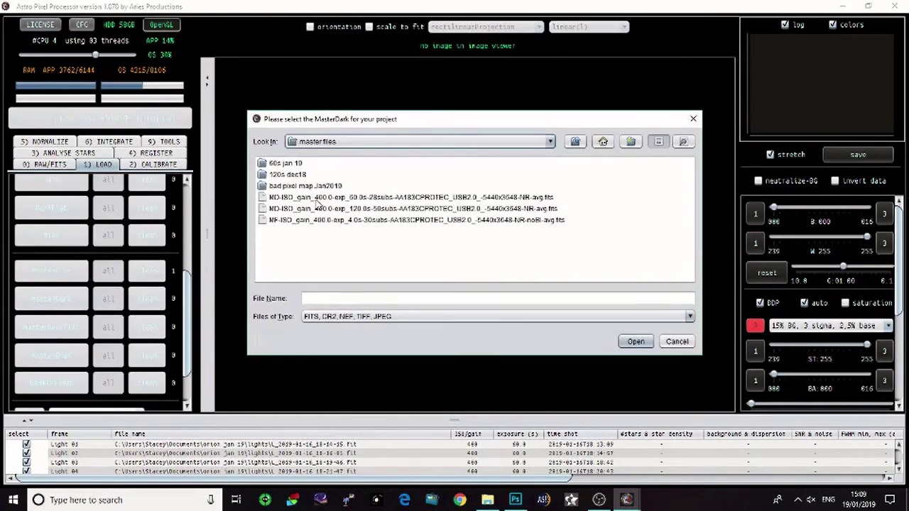
double_click(315, 198)
- Load the bad pixel map from the Jan2019 bad pixel map folder
click(51, 383)
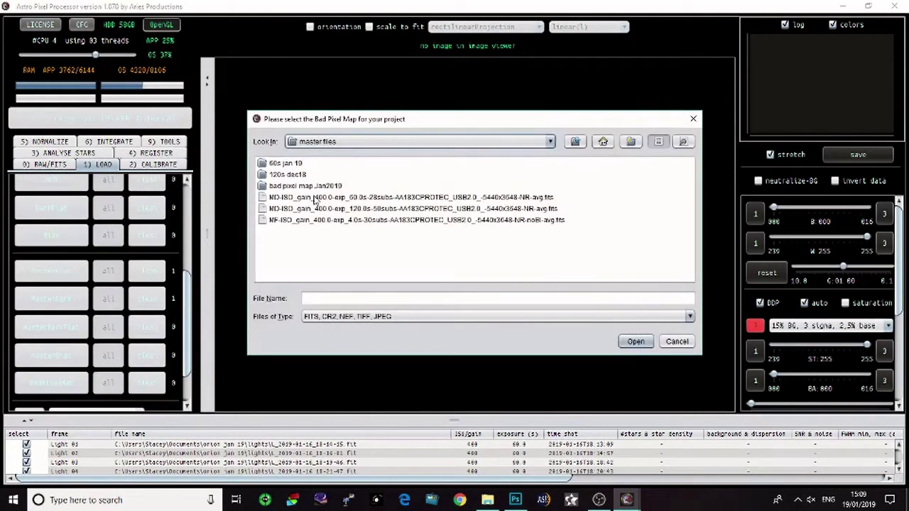
click(305, 186)
double_click(308, 188)
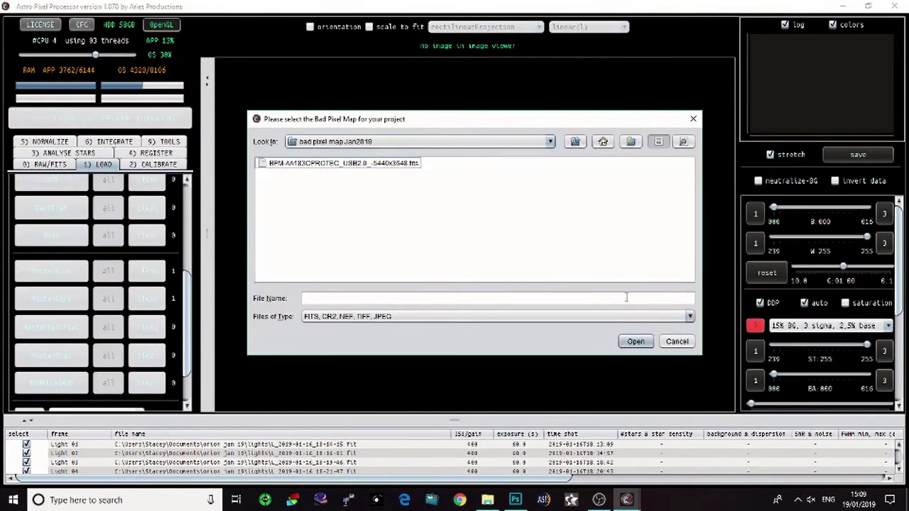
click(339, 165)
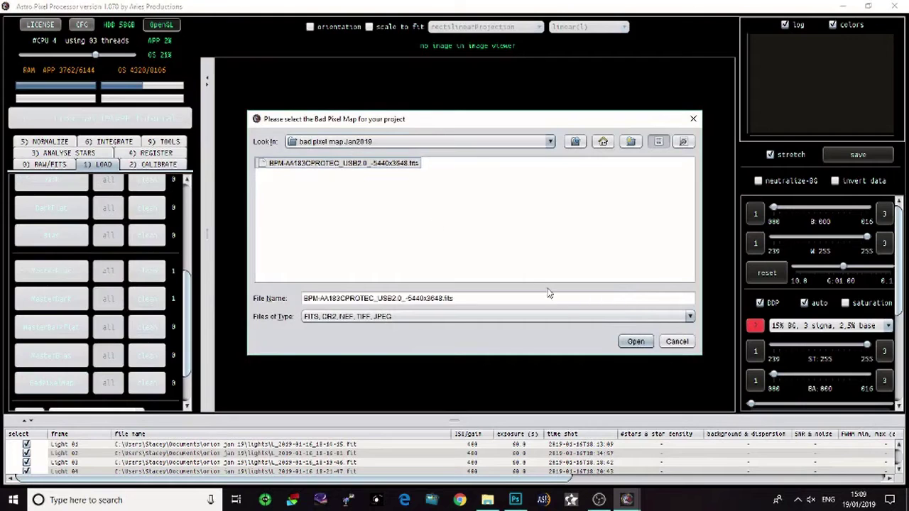
click(635, 342)
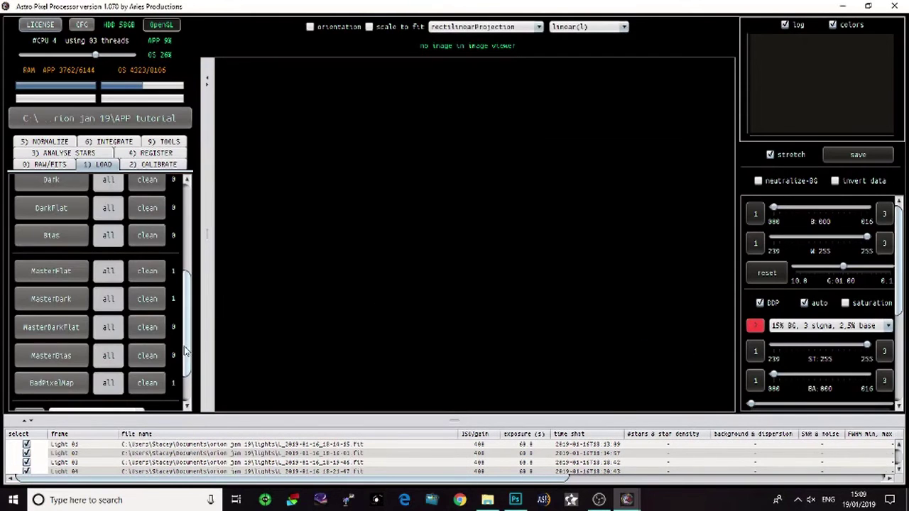
scroll(186, 327, down, 2)
scroll(186, 285, up, 10)
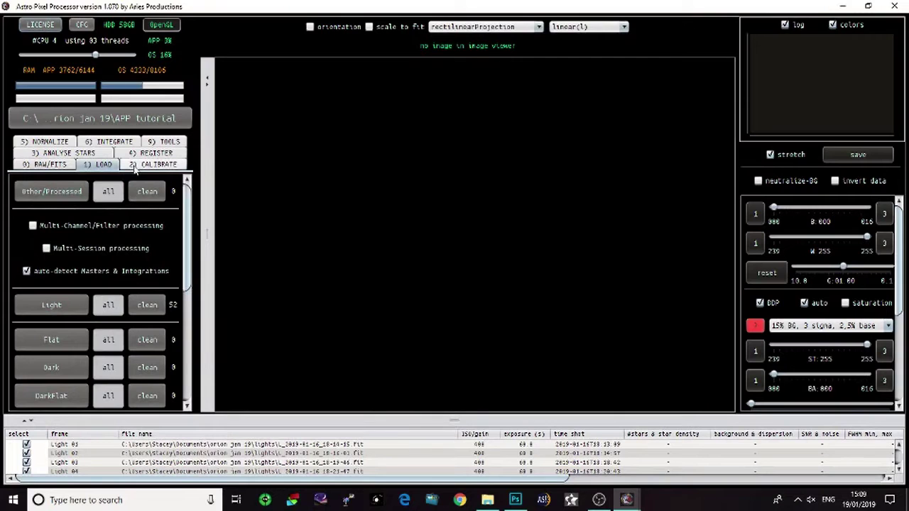
- In the calibration settings, tick 'adaptive pedestal/reduce Amp-Glow'
click(135, 164)
scroll(189, 235, down, 5)
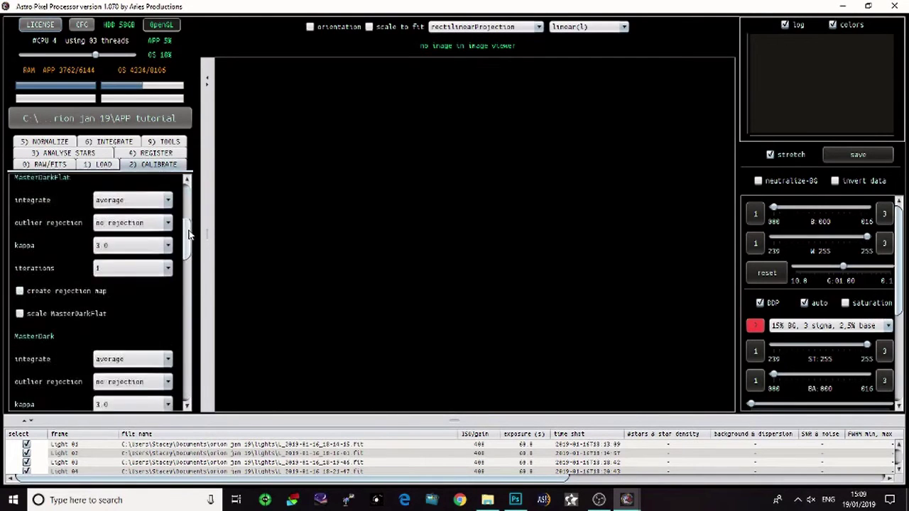
scroll(177, 220, up, 5)
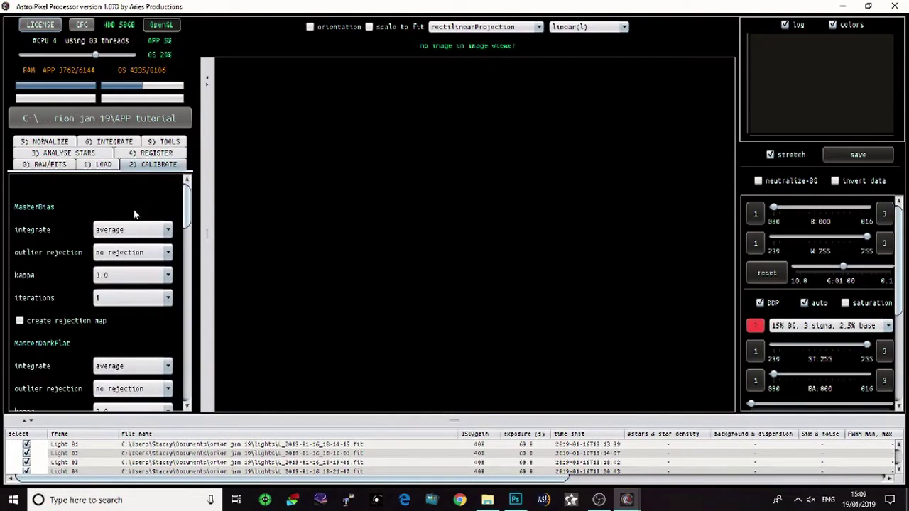
drag(189, 213, 191, 370)
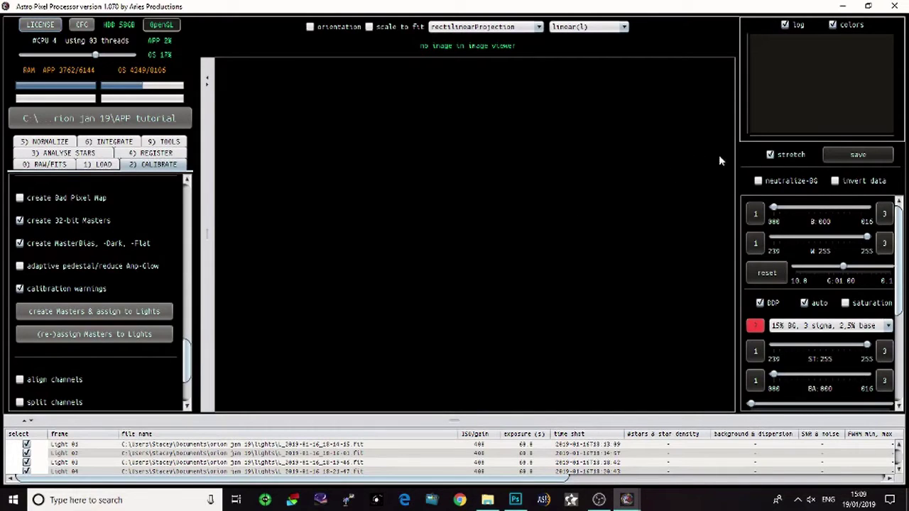
click(20, 268)
scroll(99, 316, up, 2)
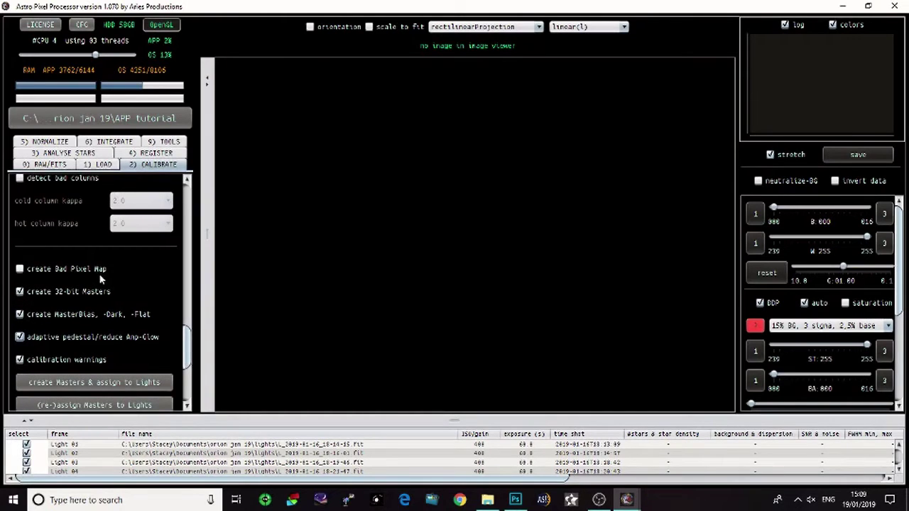
drag(183, 346, 187, 371)
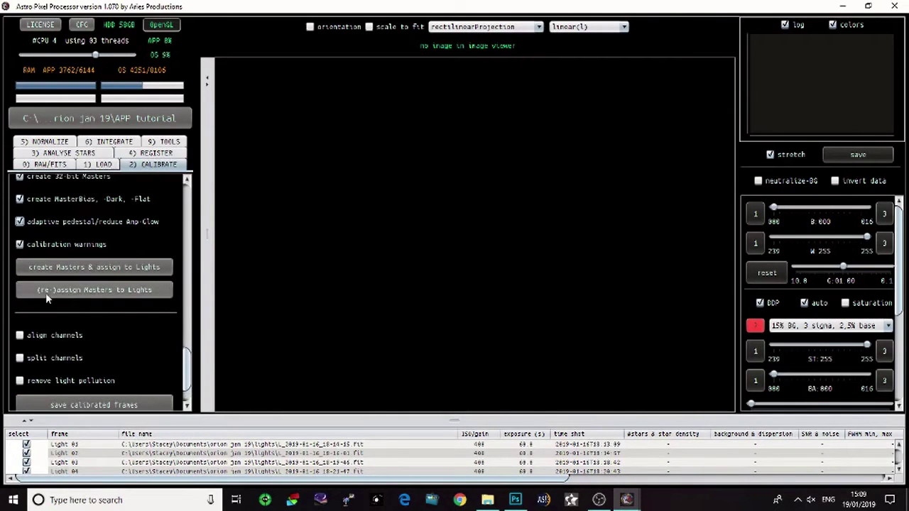
- Run '(re-)assign Masters to Lights' so every light gets its dark, flat and bad pixel map
click(106, 296)
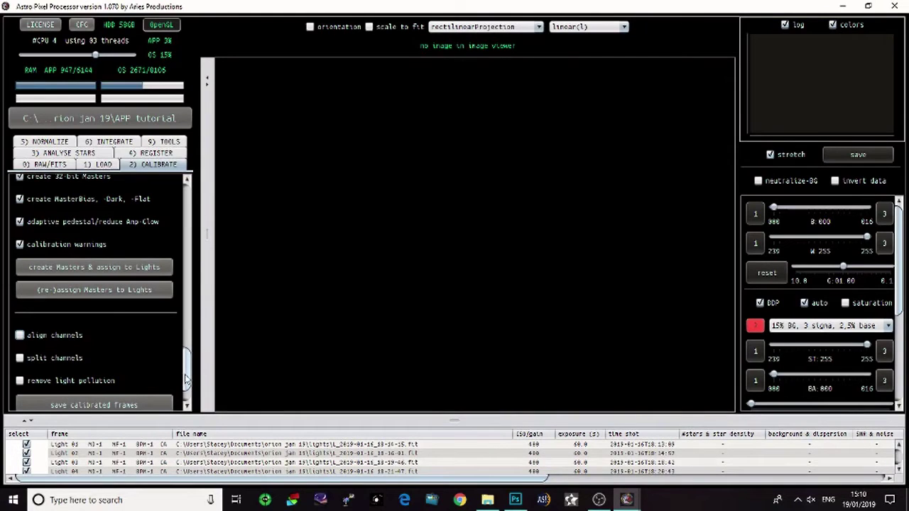
scroll(187, 381, down, 2)
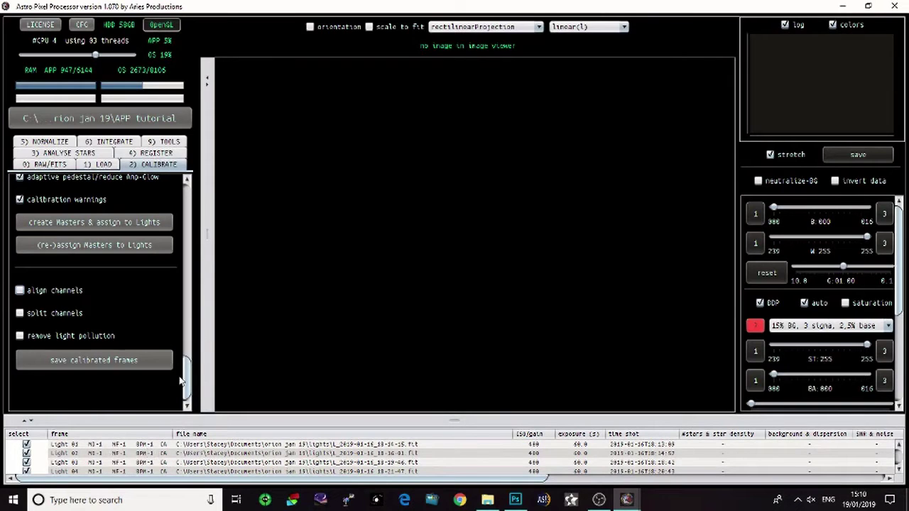
scroll(188, 377, up, 2)
scroll(188, 376, up, 2)
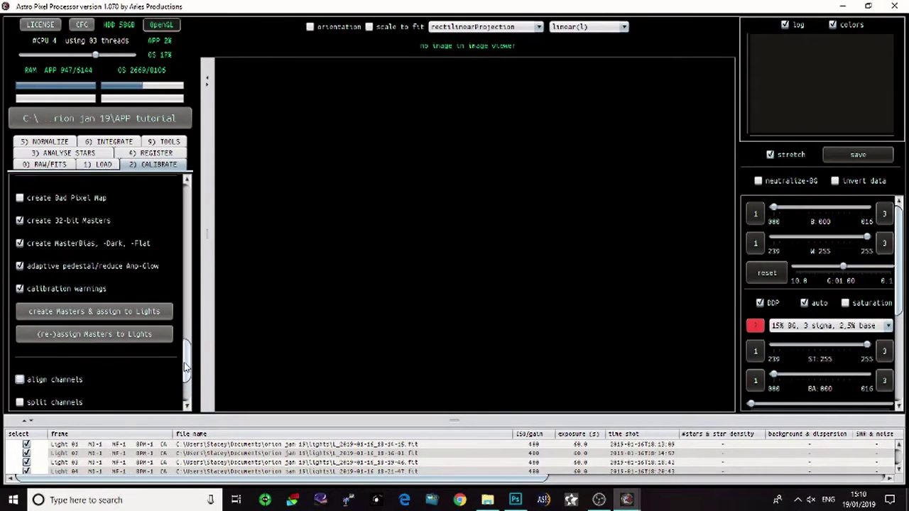
- Run 'analyse stars' on all 52 light frames to get their star counts
click(70, 154)
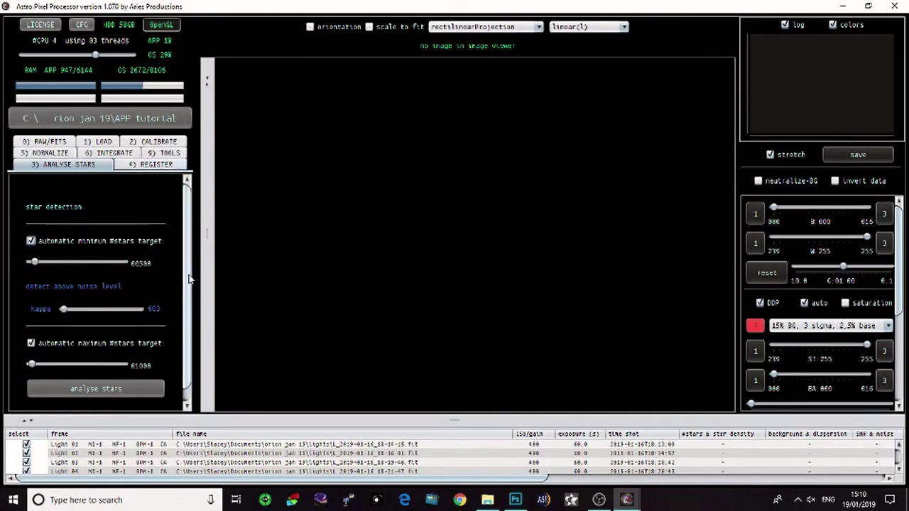
scroll(156, 376, down, 1)
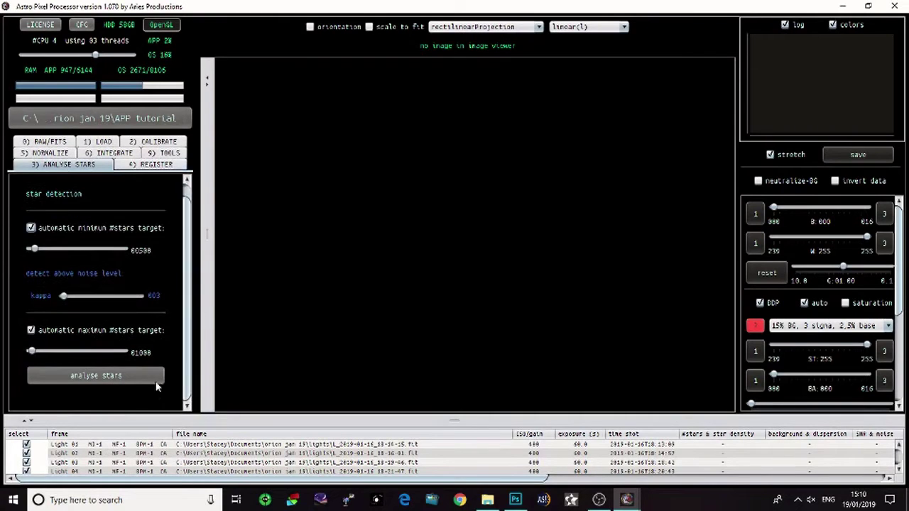
click(98, 381)
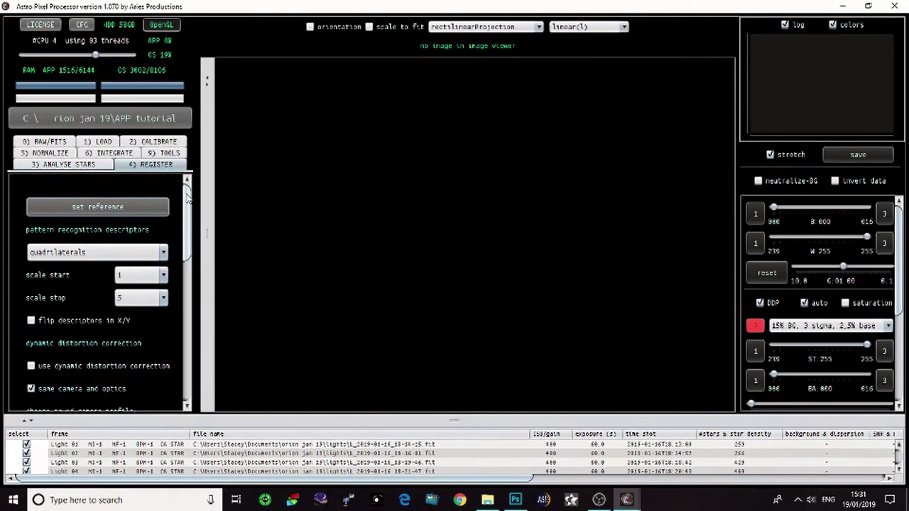
scroll(187, 199, down, 3)
scroll(189, 206, up, 3)
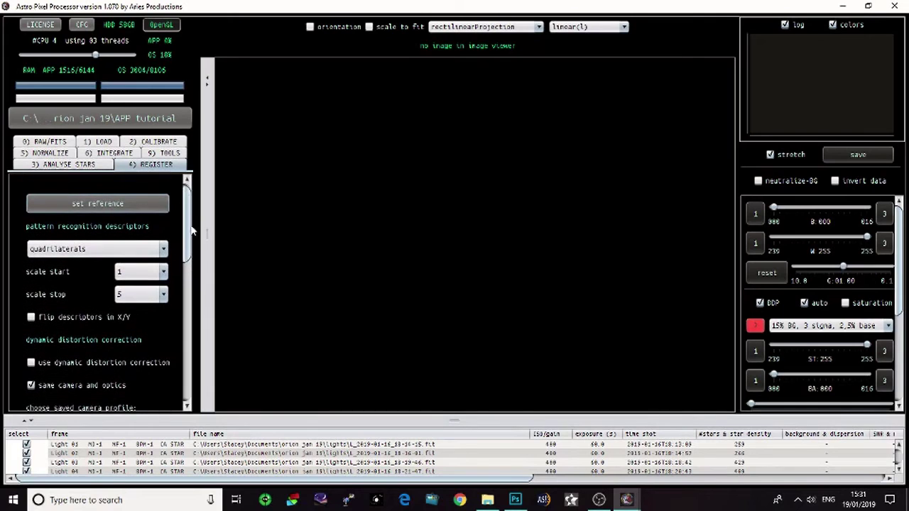
scroll(190, 228, down, 2)
scroll(190, 216, up, 2)
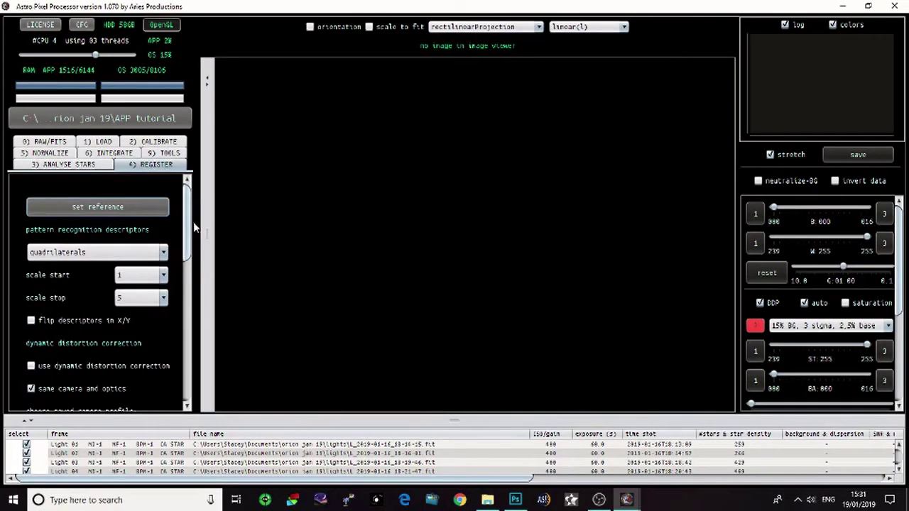
scroll(186, 231, down, 1)
scroll(189, 233, up, 1)
mouse_move(190, 252)
mouse_down()
mouse_move(193, 263)
mouse_move(191, 254)
mouse_up()
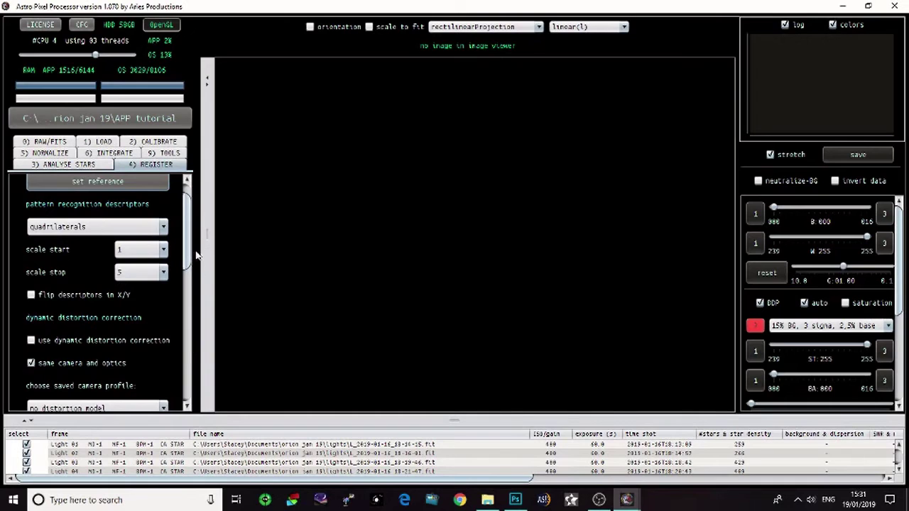
scroll(192, 249, up, 1)
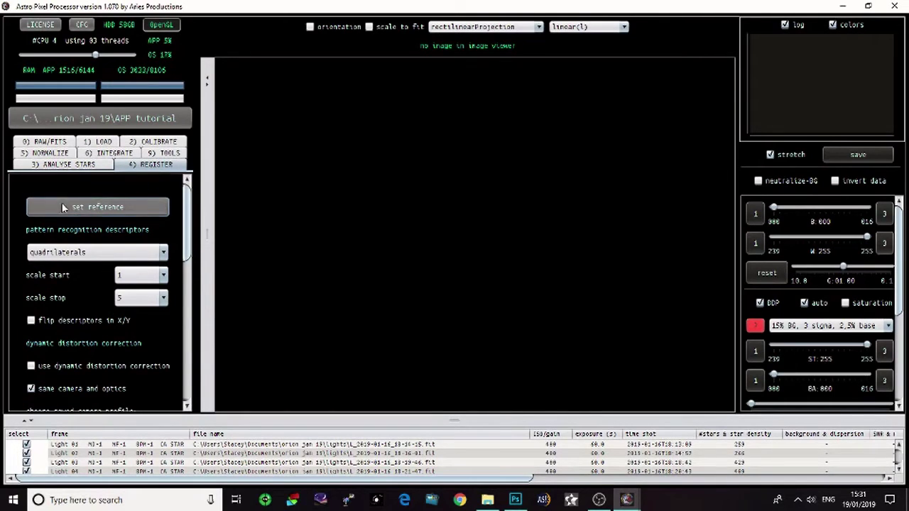
drag(188, 227, 190, 328)
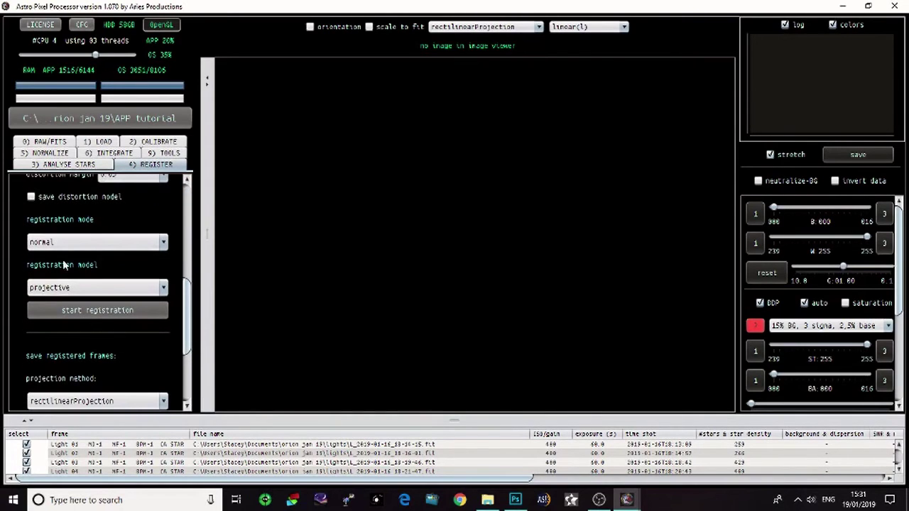
drag(189, 320, 189, 370)
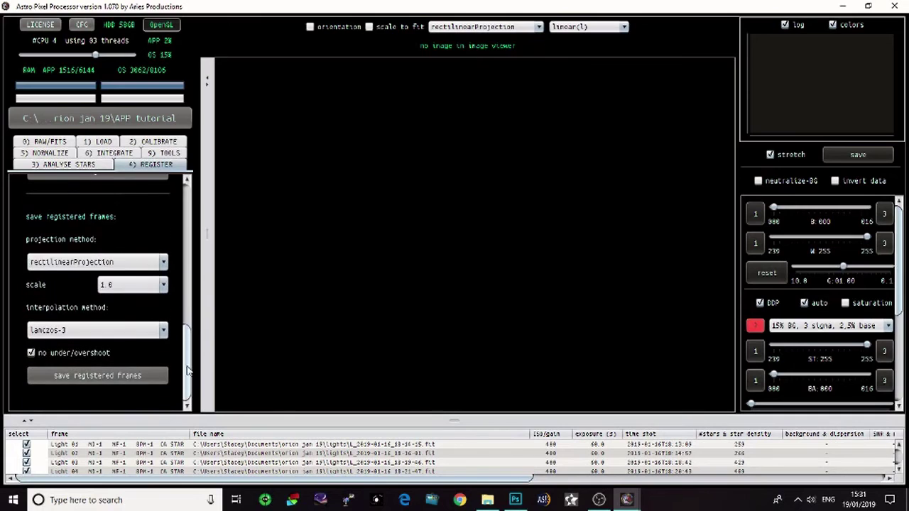
scroll(142, 306, up, 3)
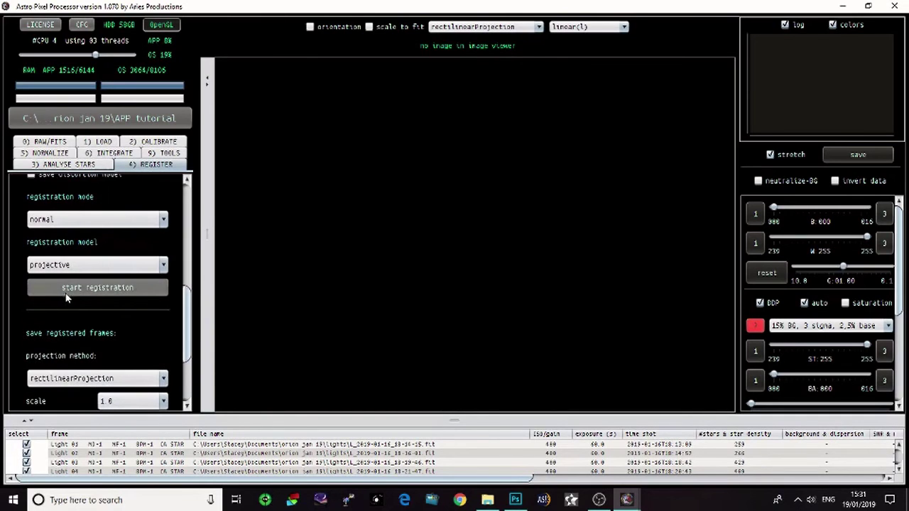
- Register all Orion lights in normal mode with a projective model, giving each an RMS value
click(83, 289)
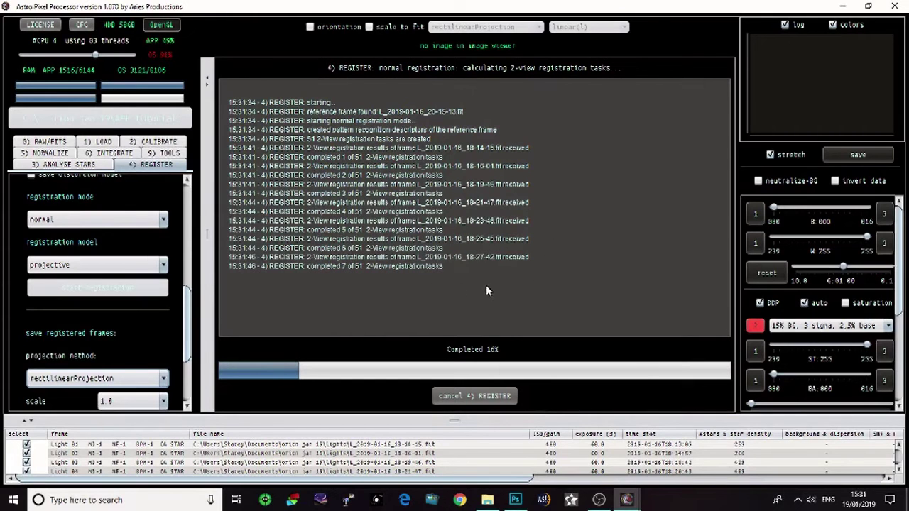
drag(525, 478, 742, 488)
scroll(696, 466, down, 1)
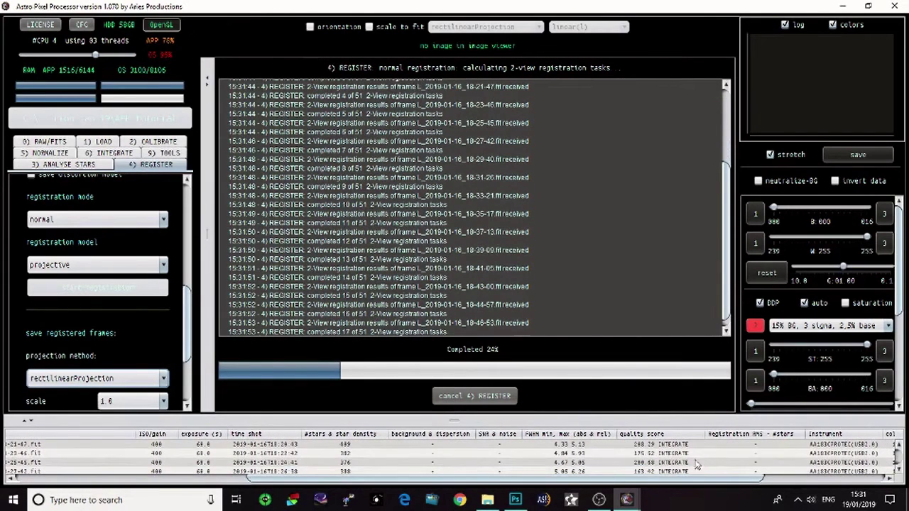
scroll(462, 470, down, 3)
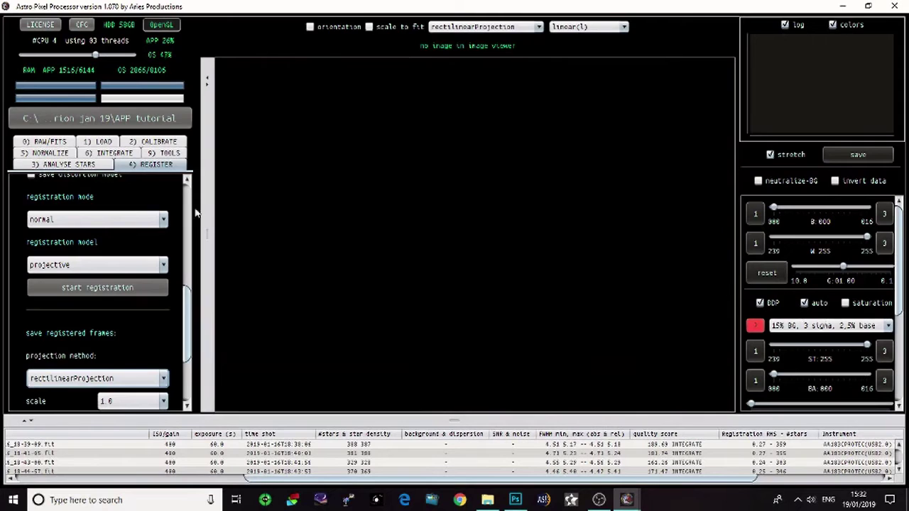
- Show the 5) NORMALIZE panel and scroll to its save normalized frames options
click(32, 156)
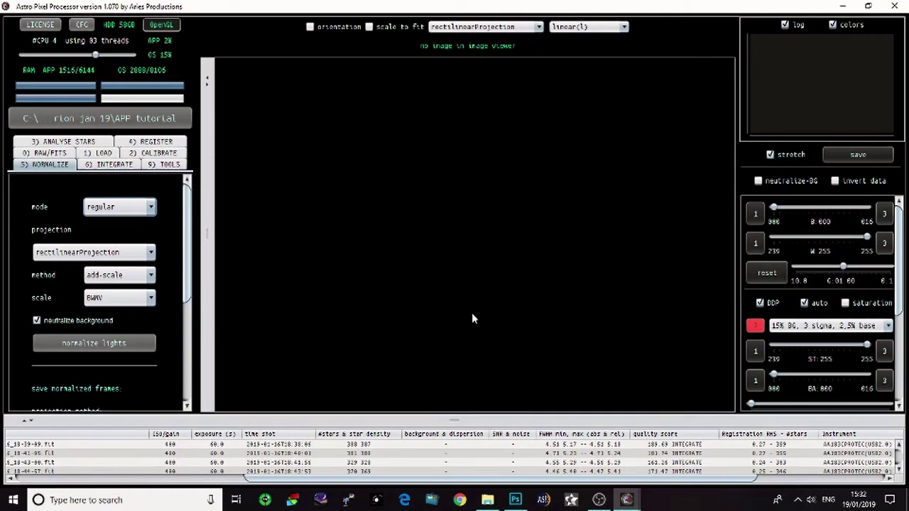
drag(189, 291, 192, 394)
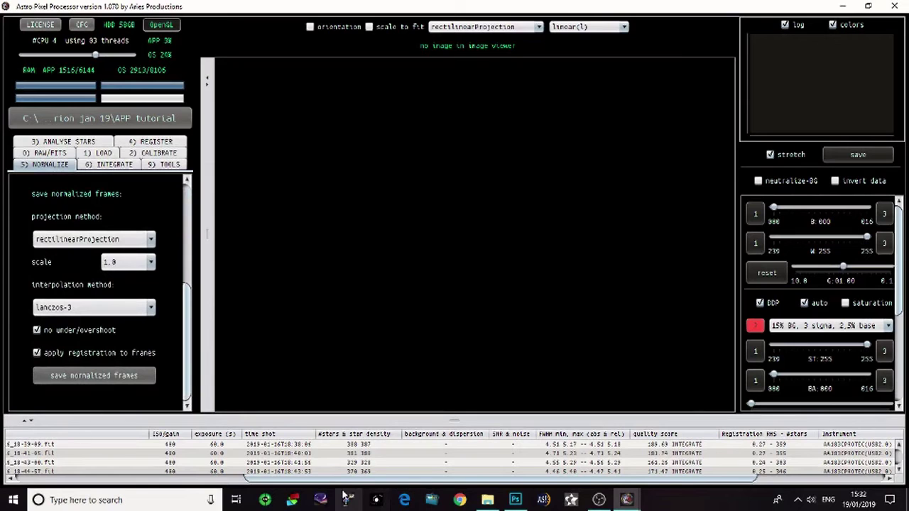
mouse_move(355, 479)
mouse_down()
mouse_move(394, 483)
mouse_move(363, 489)
mouse_up()
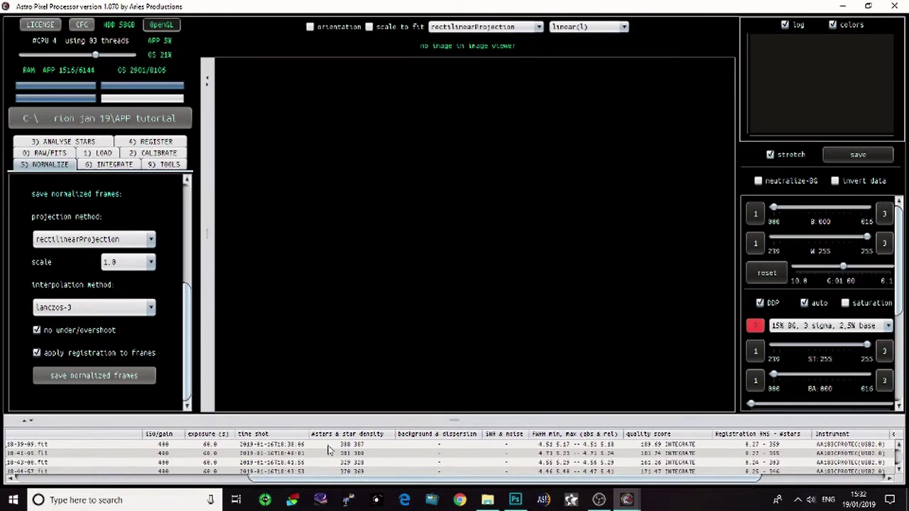
drag(362, 484, 494, 478)
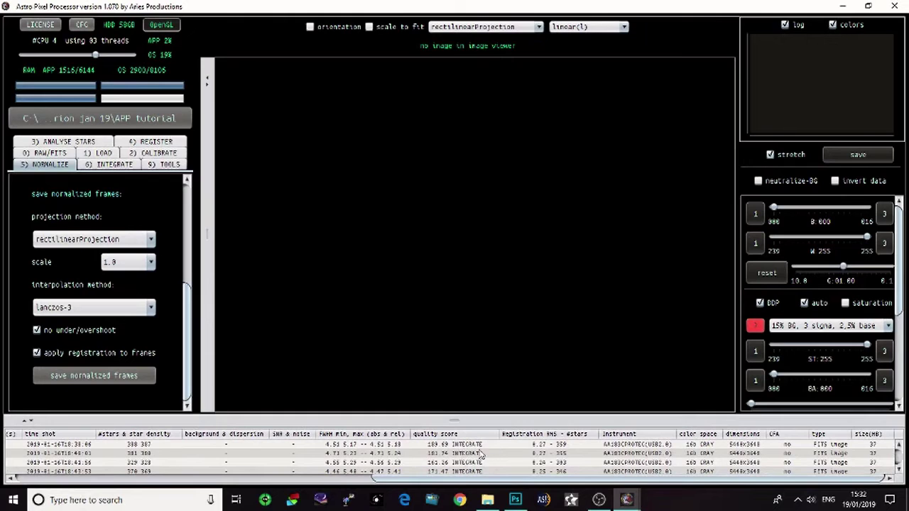
scroll(469, 461, down, 5)
scroll(469, 462, up, 8)
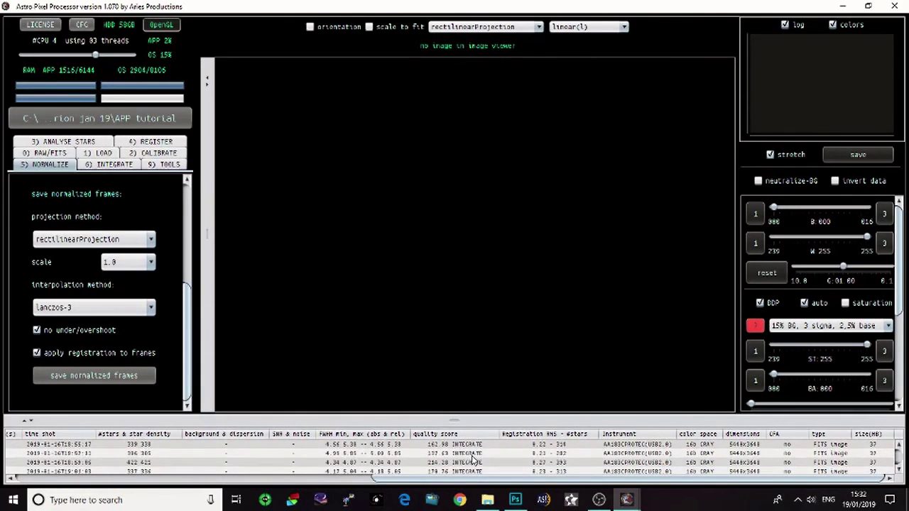
scroll(472, 460, up, 5)
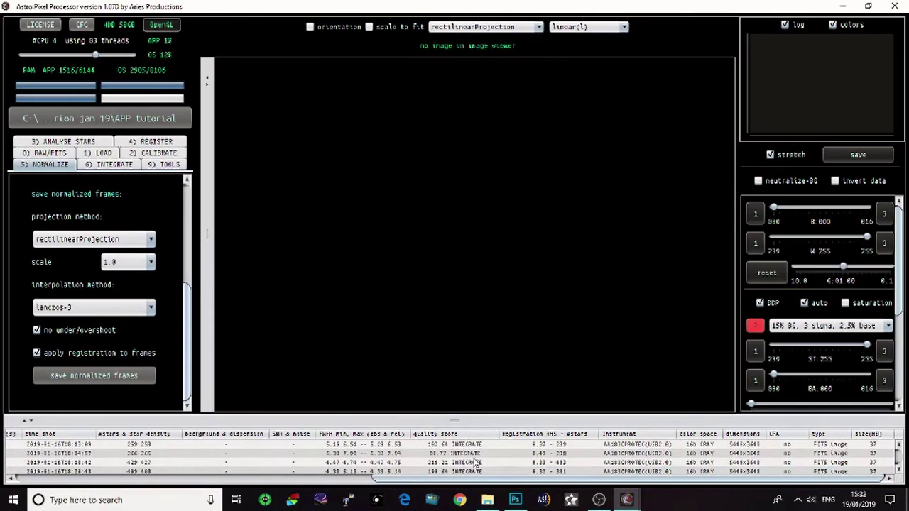
scroll(523, 482, left, 5)
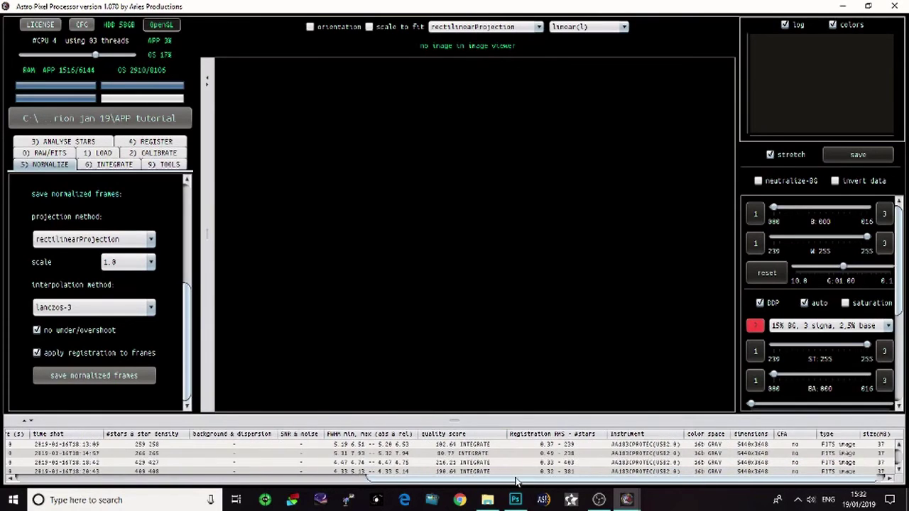
scroll(529, 459, down, 8)
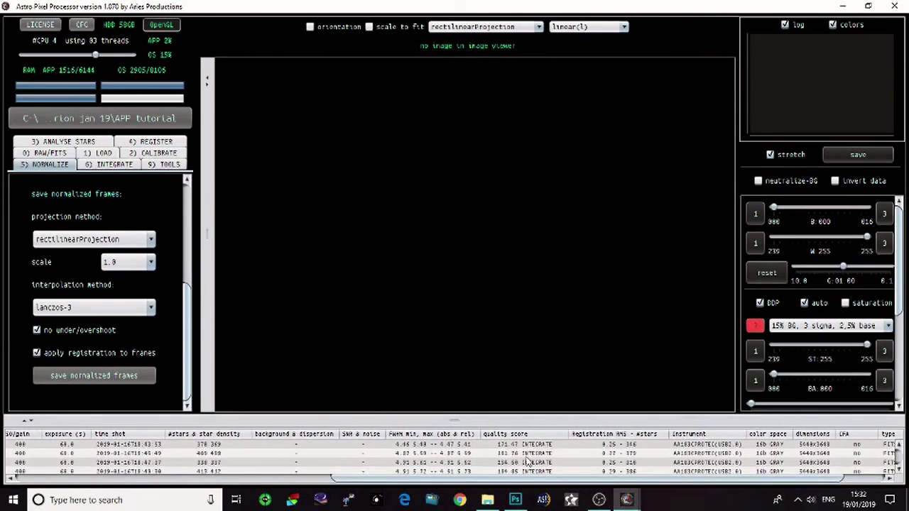
scroll(537, 465, down, 5)
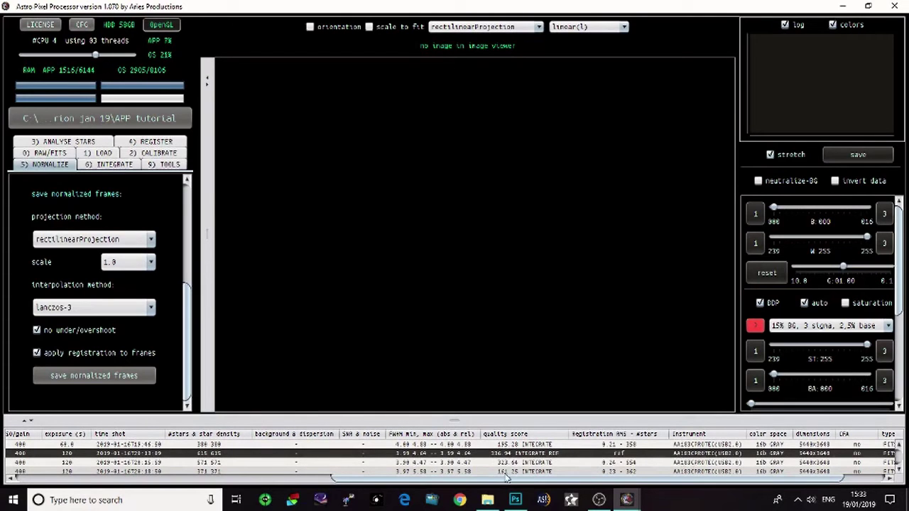
drag(507, 480, 177, 490)
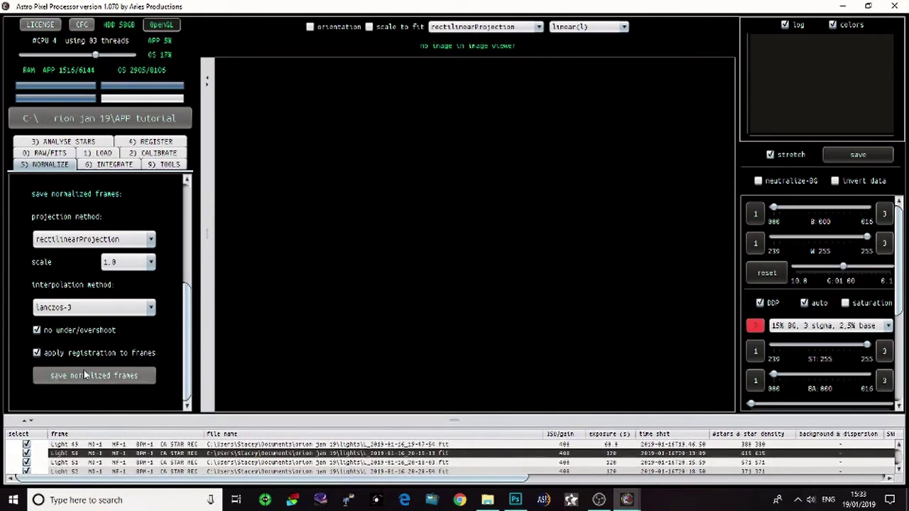
- Run 'normalize lights' so each frame gets background and dispersion values
scroll(90, 296, up, 3)
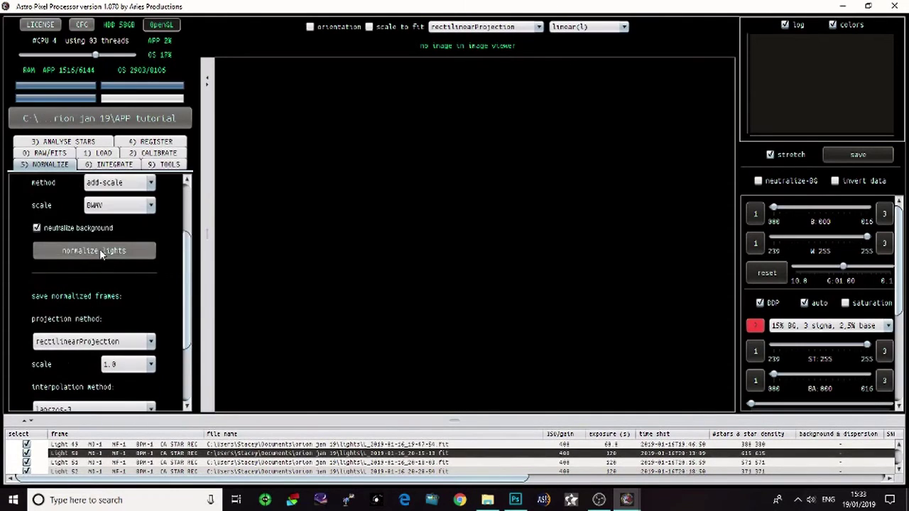
click(102, 251)
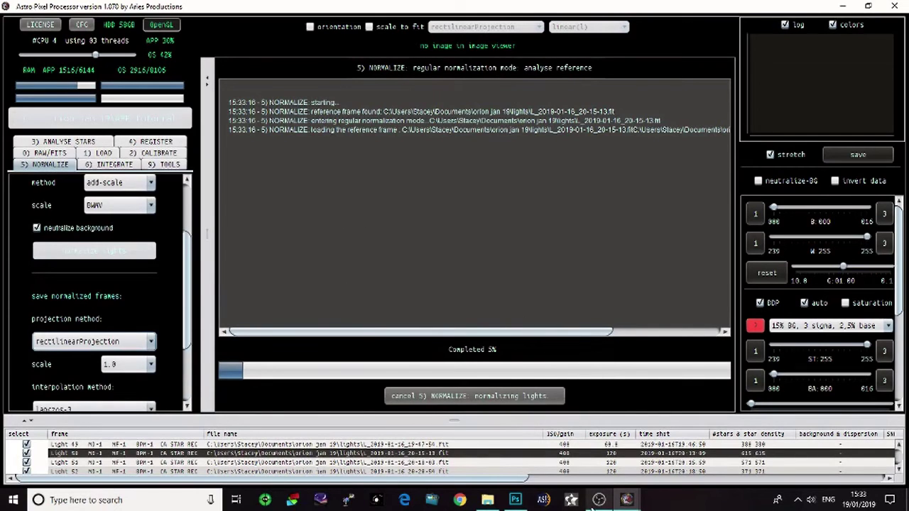
mouse_move(596, 503)
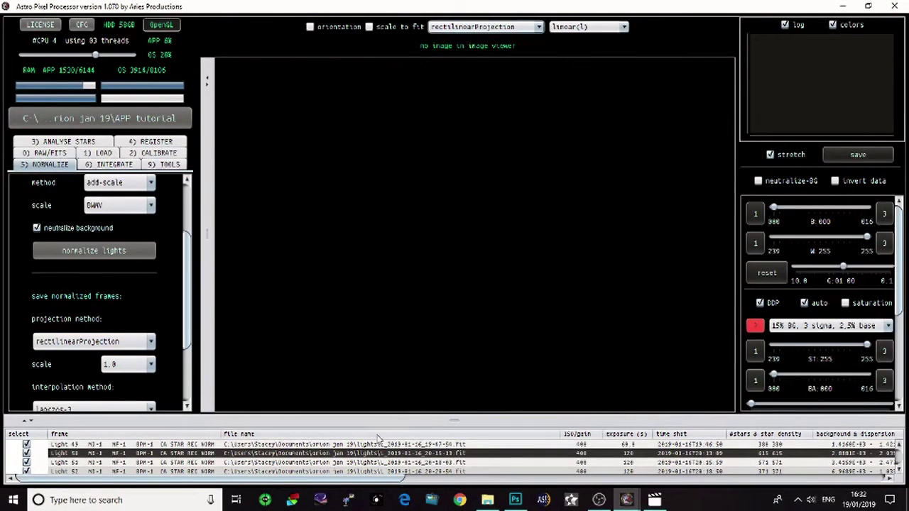
- In 6) INTEGRATE, set lights to stack to 100% so all 52 of 52 are included
click(116, 165)
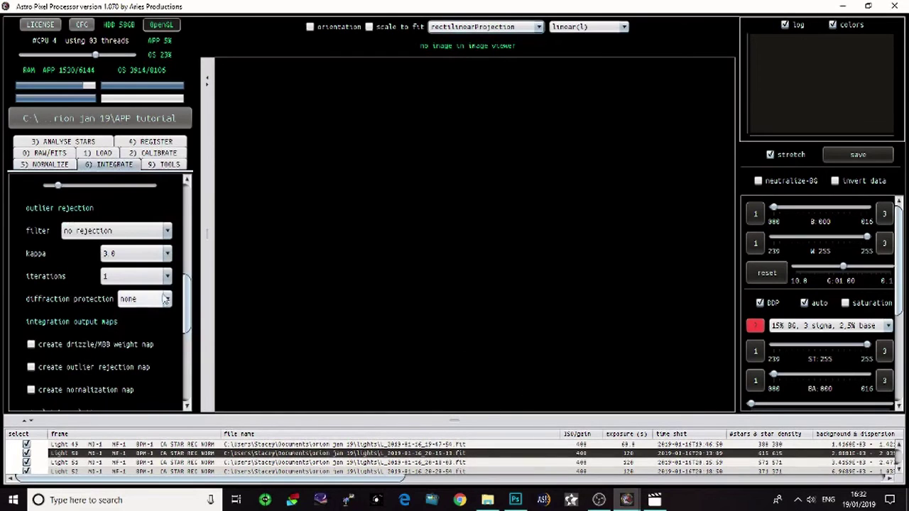
drag(182, 299, 192, 231)
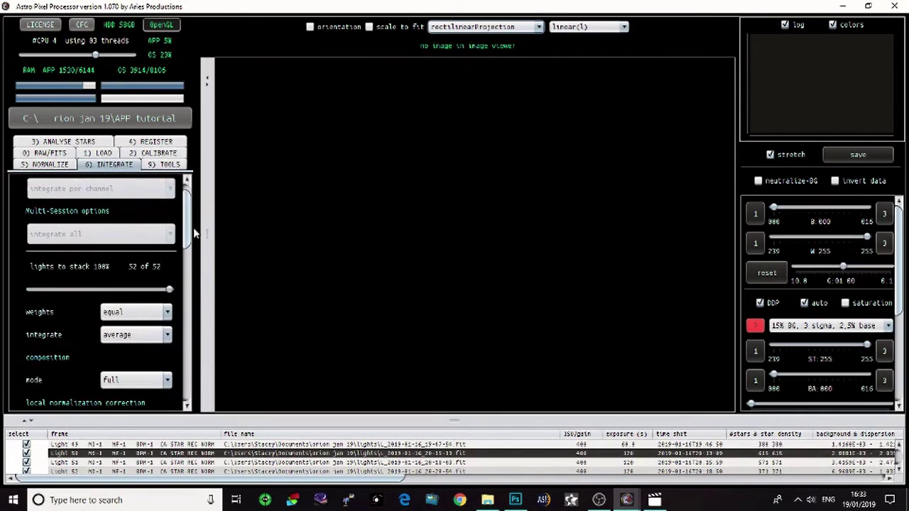
scroll(86, 245, down, 1)
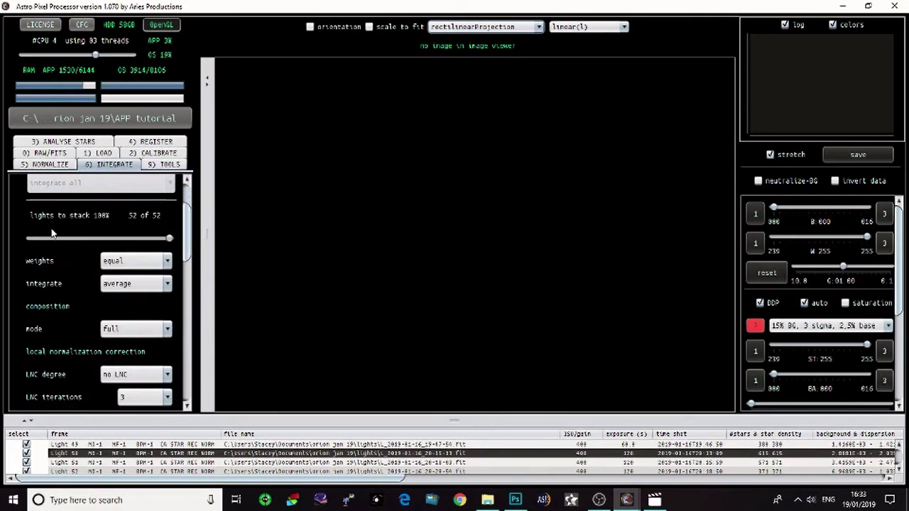
scroll(107, 206, up, 2)
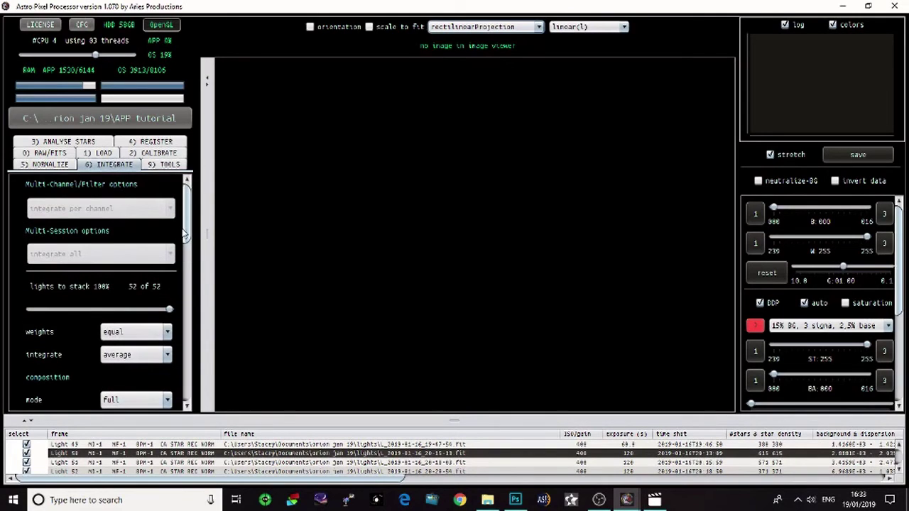
drag(190, 237, 183, 293)
scroll(117, 286, up, 4)
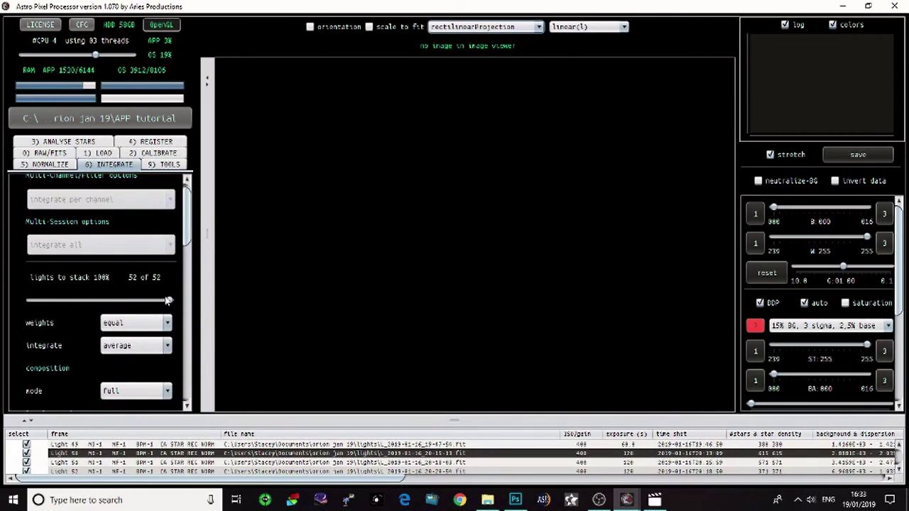
drag(169, 301, 171, 300)
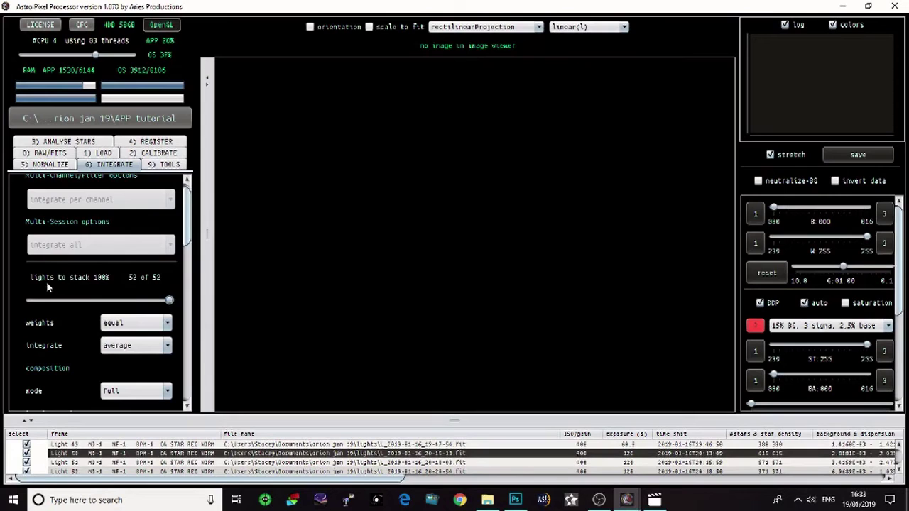
scroll(186, 263, down, 3)
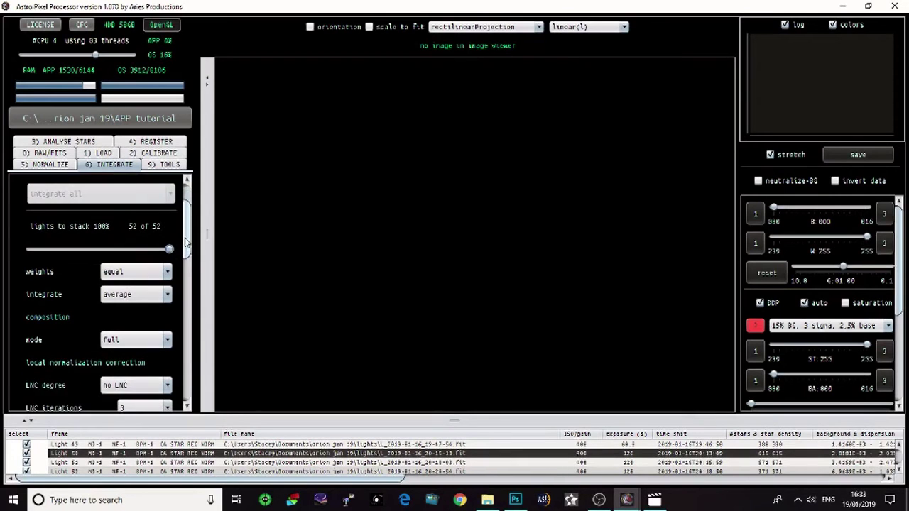
- Change the integration weights from equal to quality
click(129, 277)
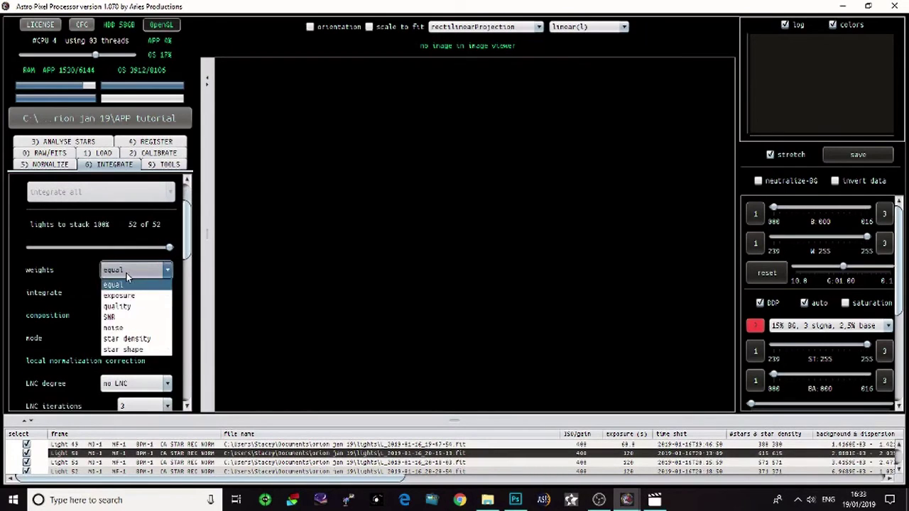
click(126, 310)
click(162, 277)
mouse_move(114, 271)
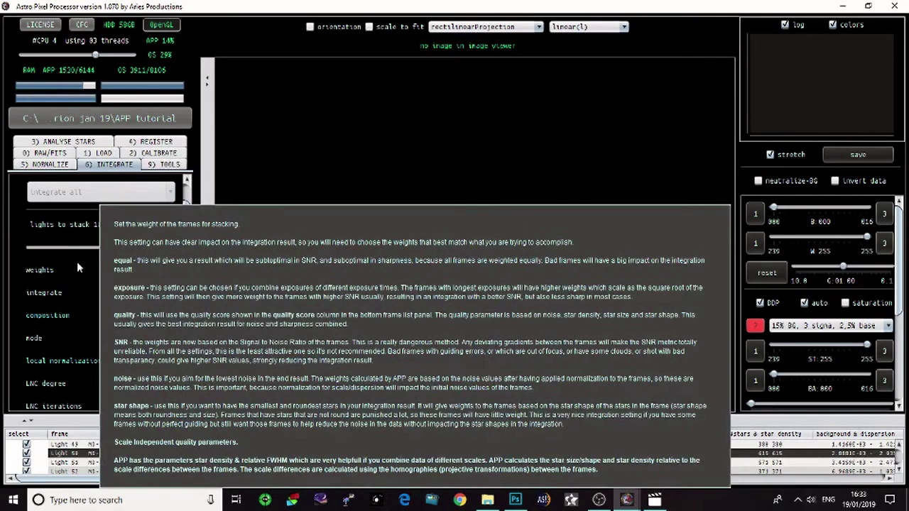
click(279, 163)
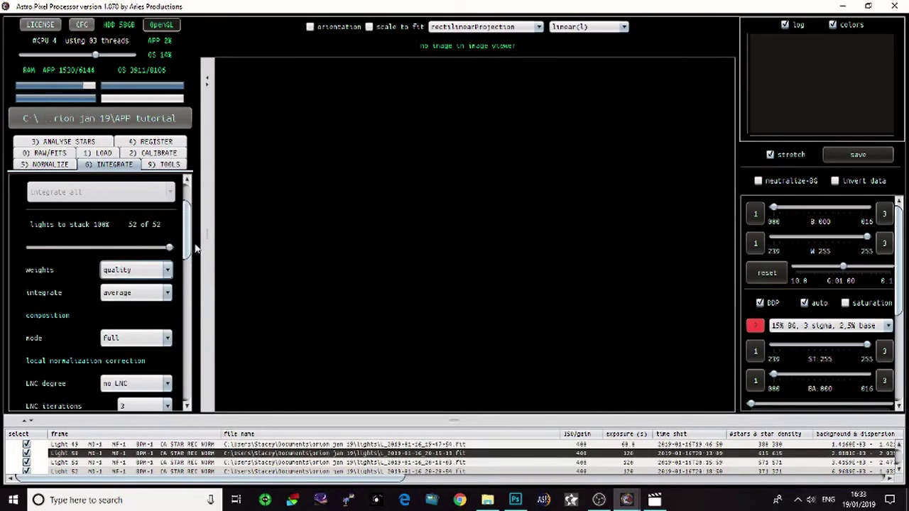
- Keep average as the integration method
drag(190, 248, 191, 259)
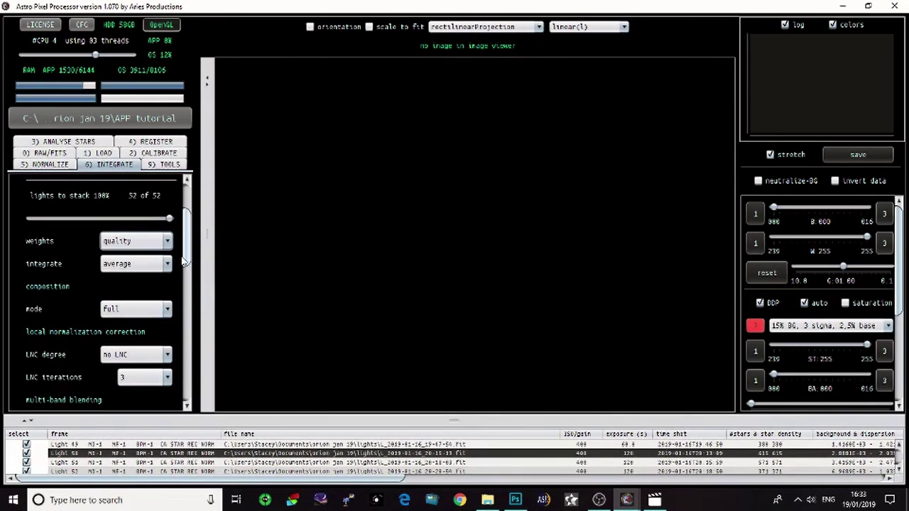
click(147, 246)
click(148, 247)
click(148, 246)
click(159, 263)
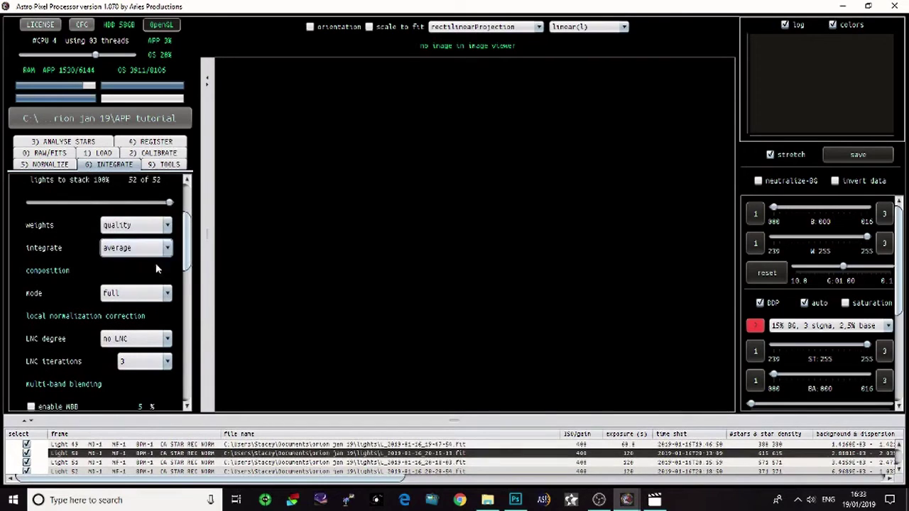
drag(193, 254, 180, 300)
- Set the outlier rejection filter to LN MAD winsor clip, kappa 3.0, 1 iteration
scroll(181, 300, down, 5)
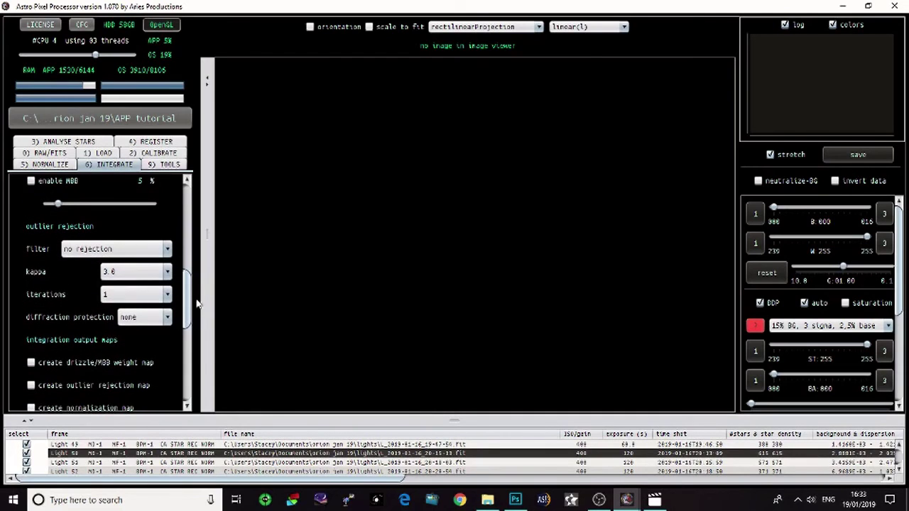
scroll(190, 317, down, 2)
scroll(191, 318, up, 3)
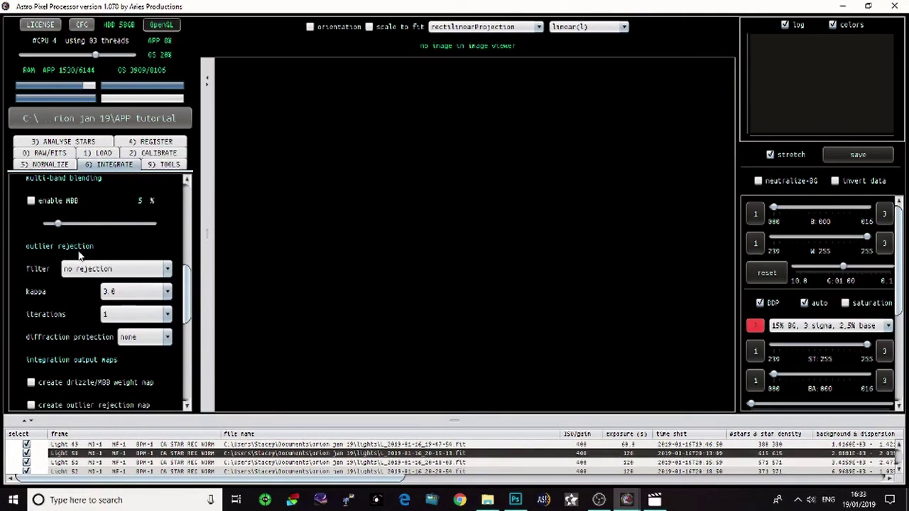
click(143, 273)
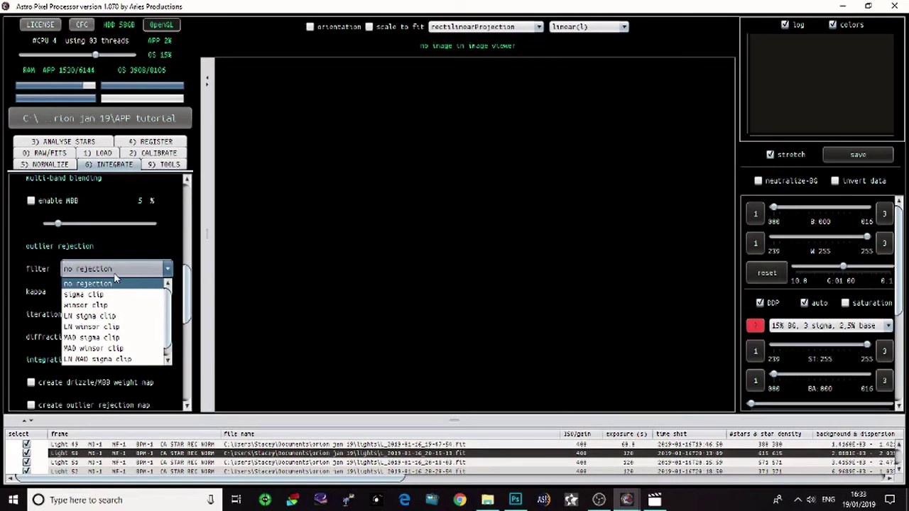
mouse_move(115, 277)
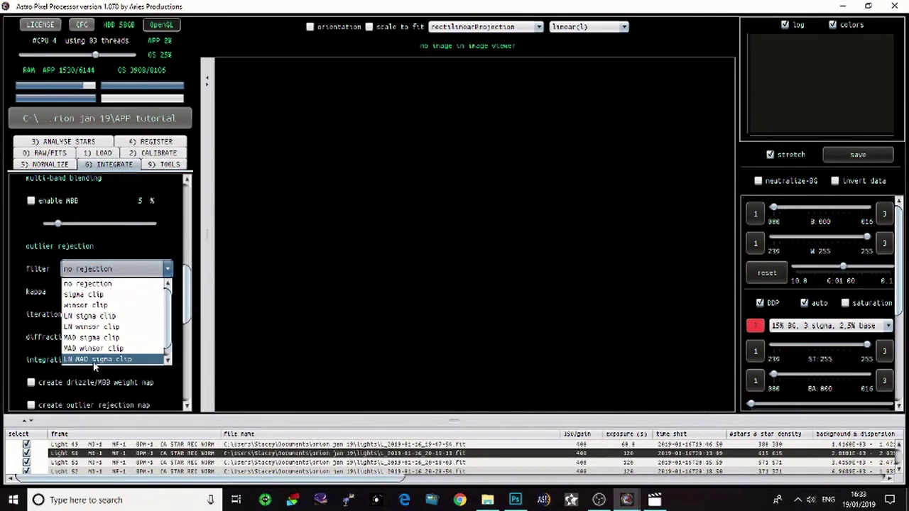
scroll(92, 363, down, 1)
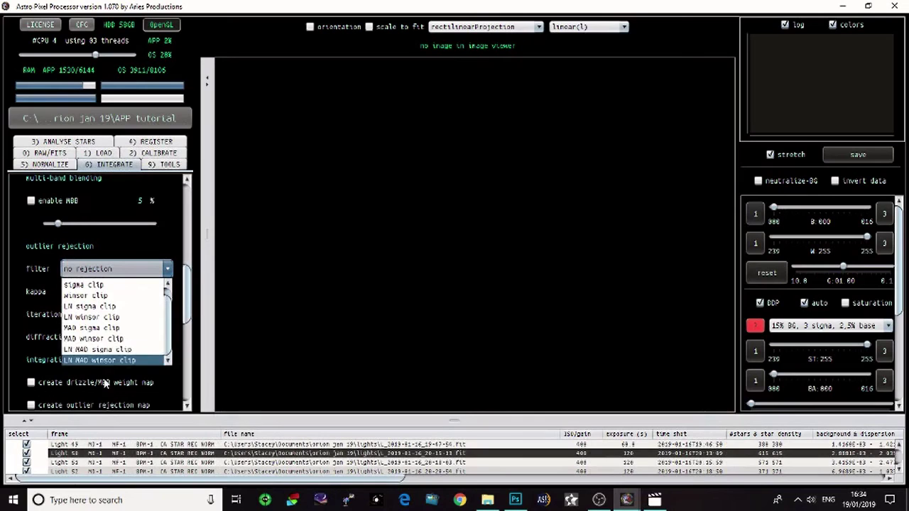
click(124, 362)
drag(189, 285, 188, 308)
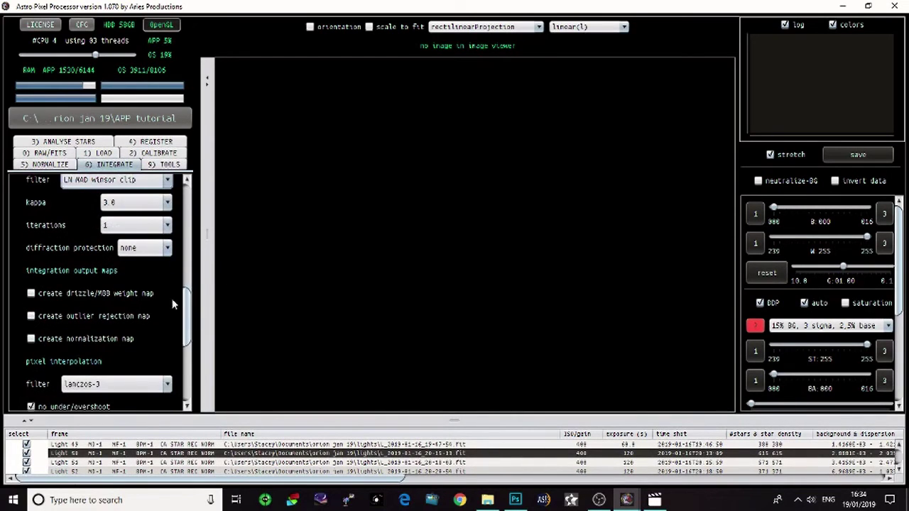
scroll(194, 289, up, 4)
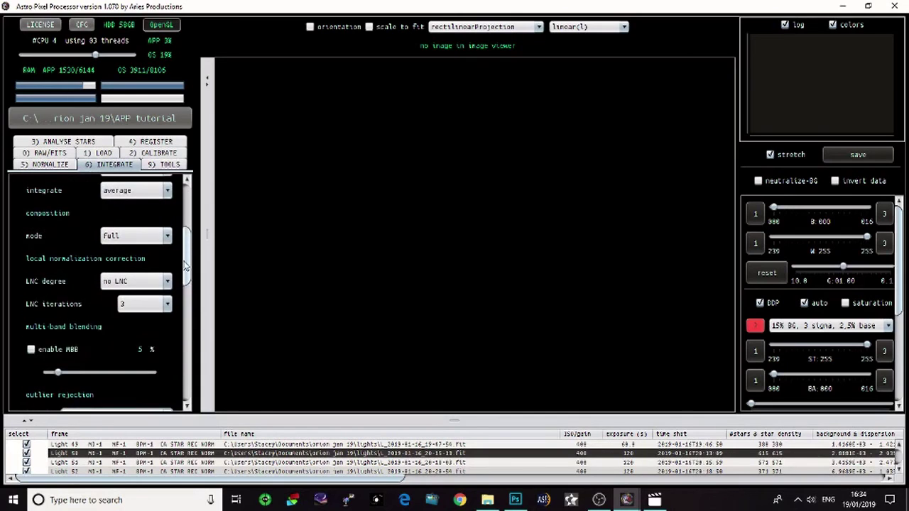
scroll(193, 287, down, 1)
scroll(192, 285, down, 4)
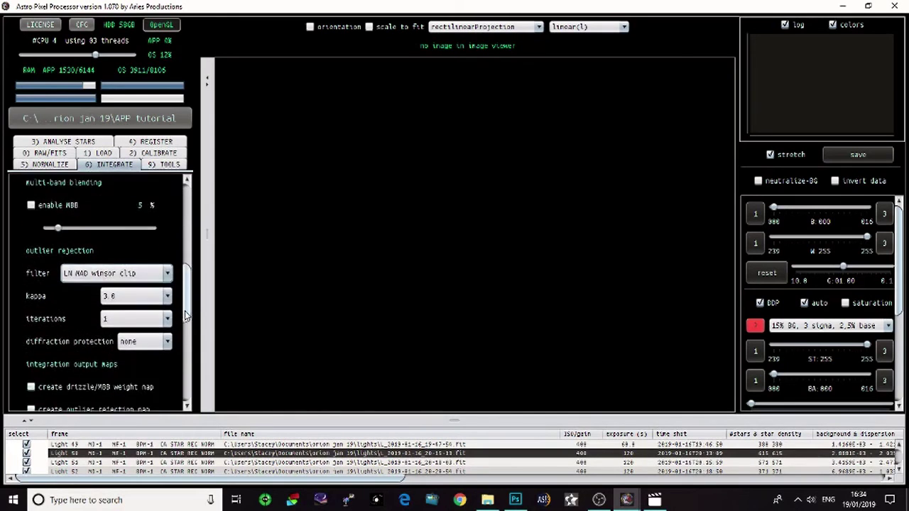
drag(188, 334, 188, 266)
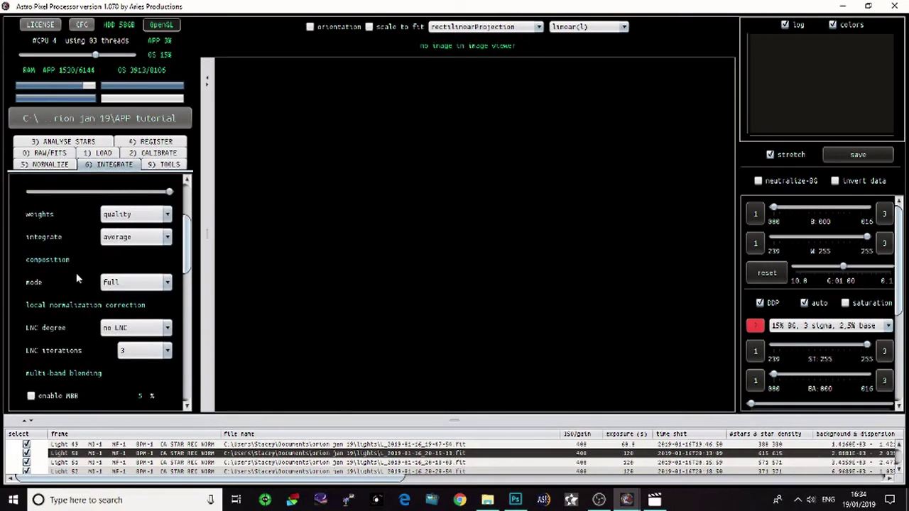
- Change the composition mode from full to reference
click(123, 283)
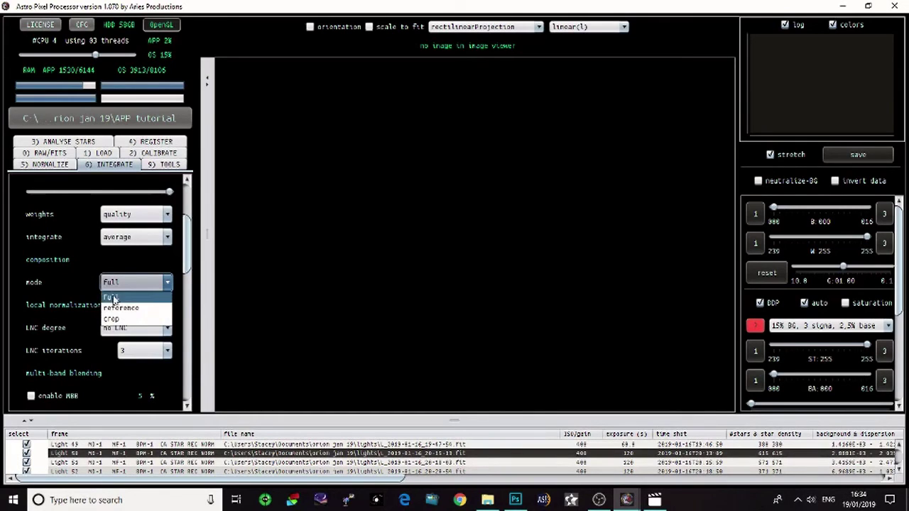
click(112, 298)
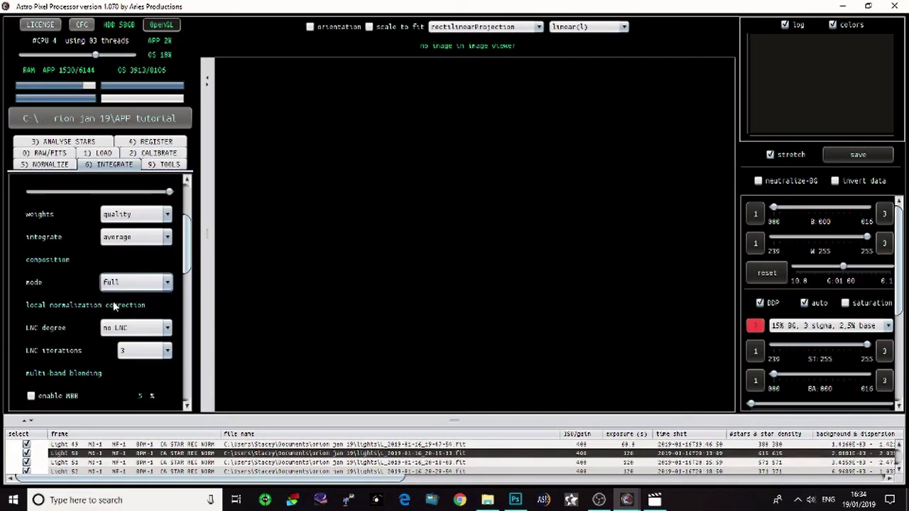
click(169, 283)
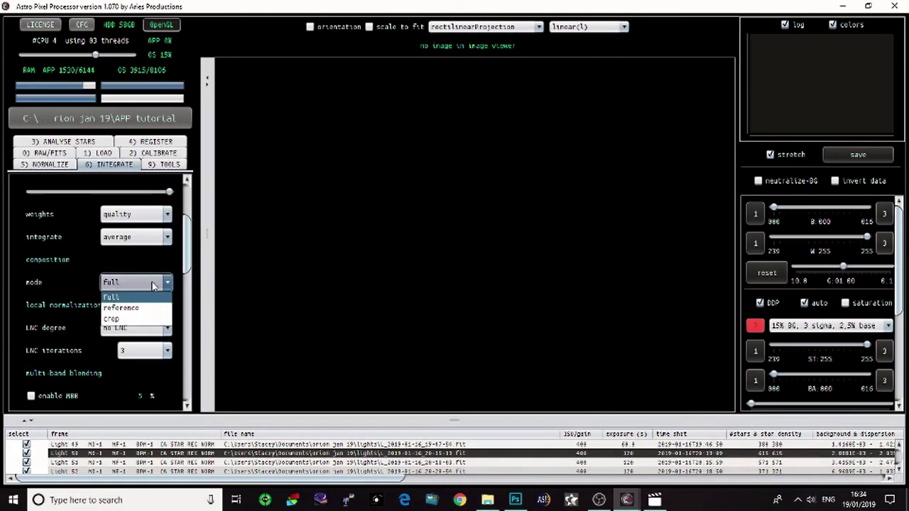
click(118, 309)
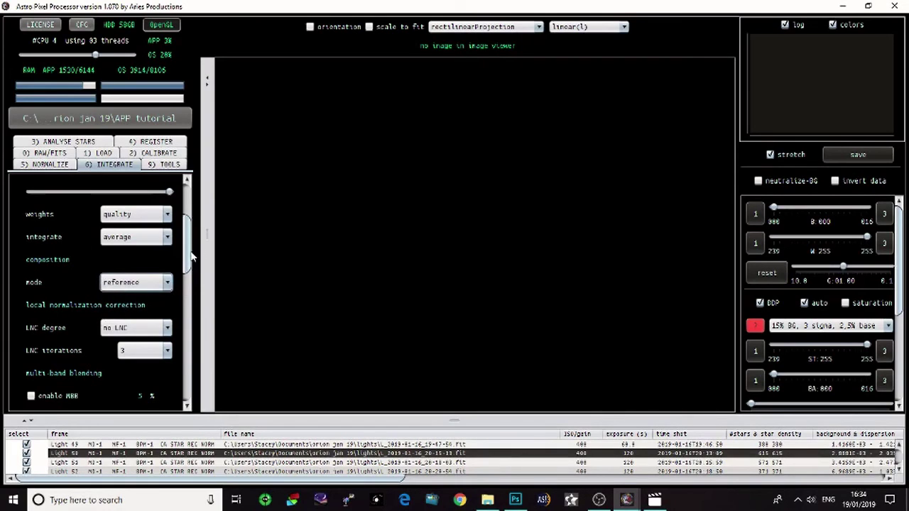
scroll(190, 283, down, 2)
drag(191, 283, 191, 389)
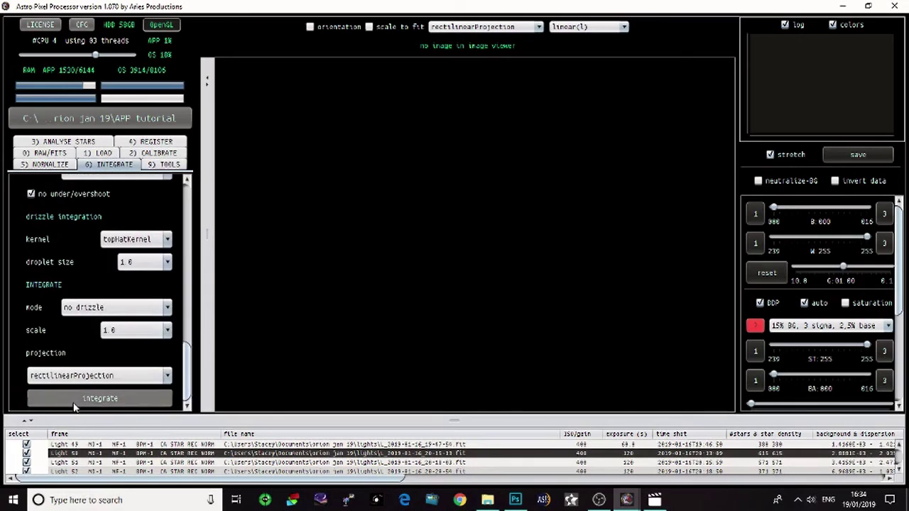
- Integrate the 52 lights and wait until Integration 1 appears in the file list
click(100, 399)
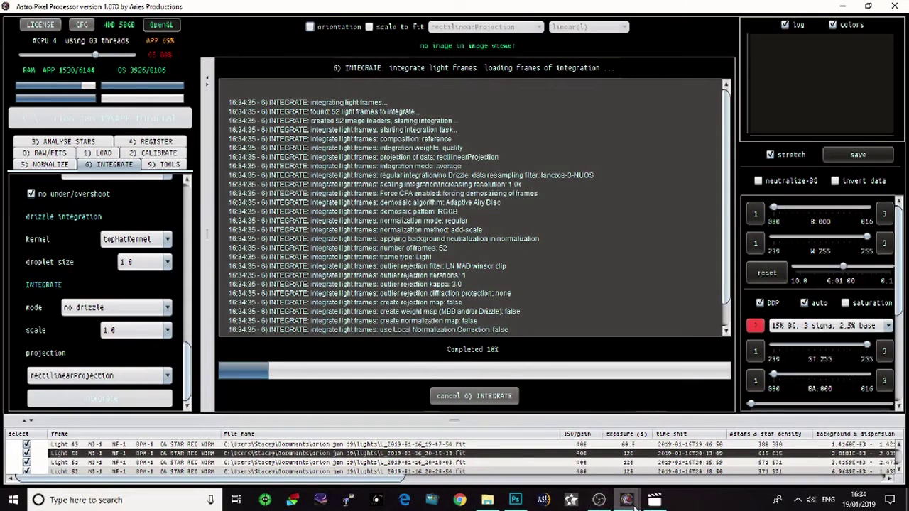
mouse_move(627, 500)
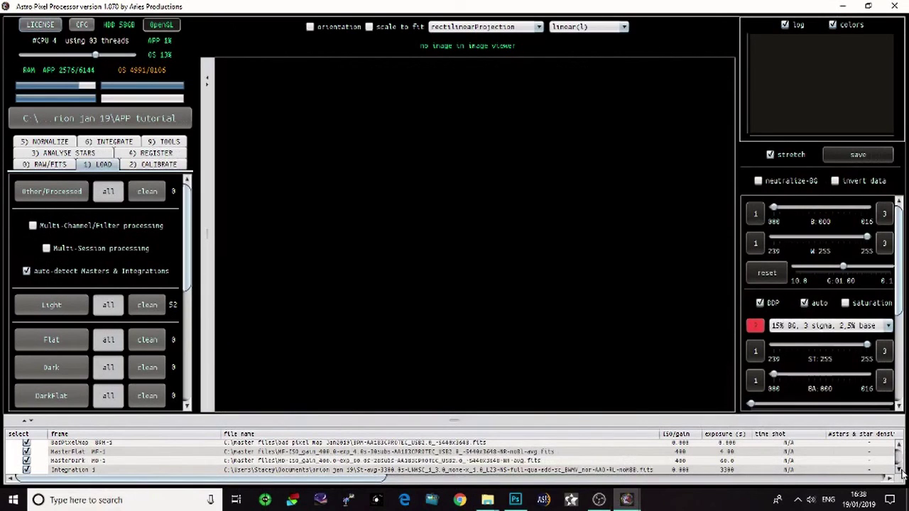
- Load the Integration 1 row into the image viewer with stretch enabled
drag(898, 446, 901, 474)
click(320, 471)
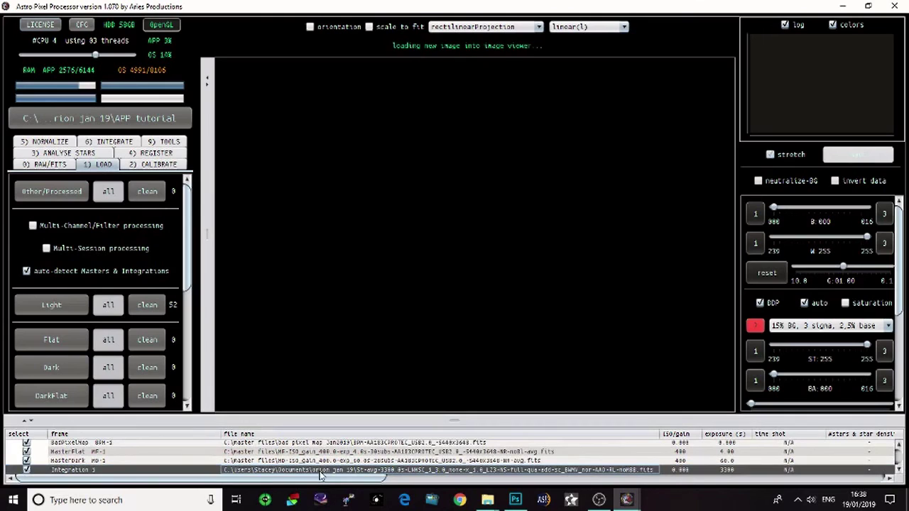